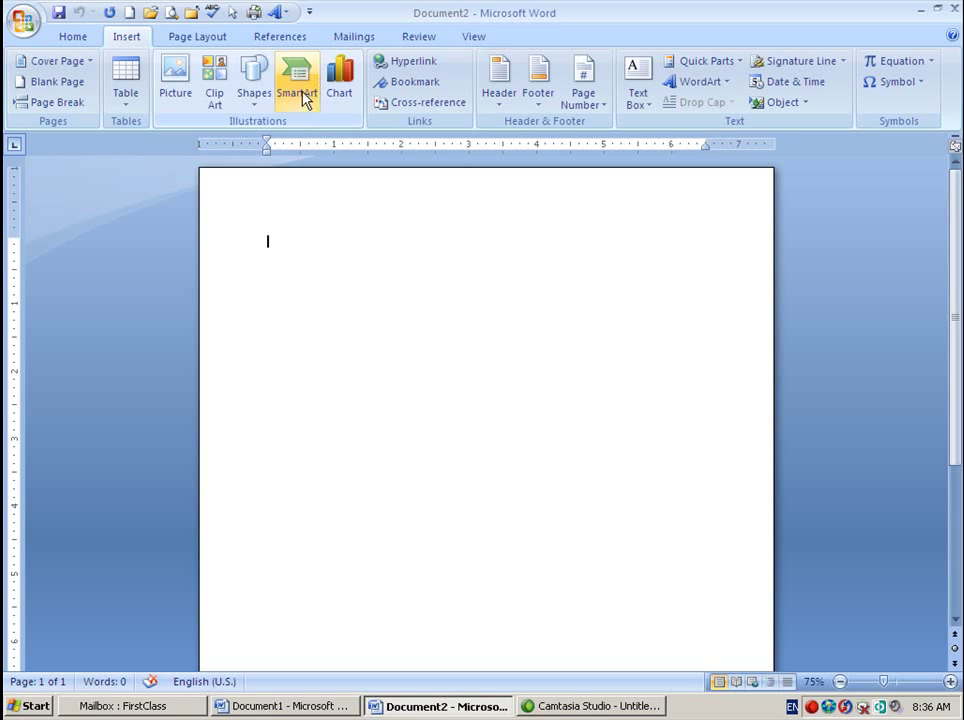
- Draw a rounded rectangle about 8.18" high and 5.74" wide as the device body and shift it slightly down and right on the page
left_click(254, 112)
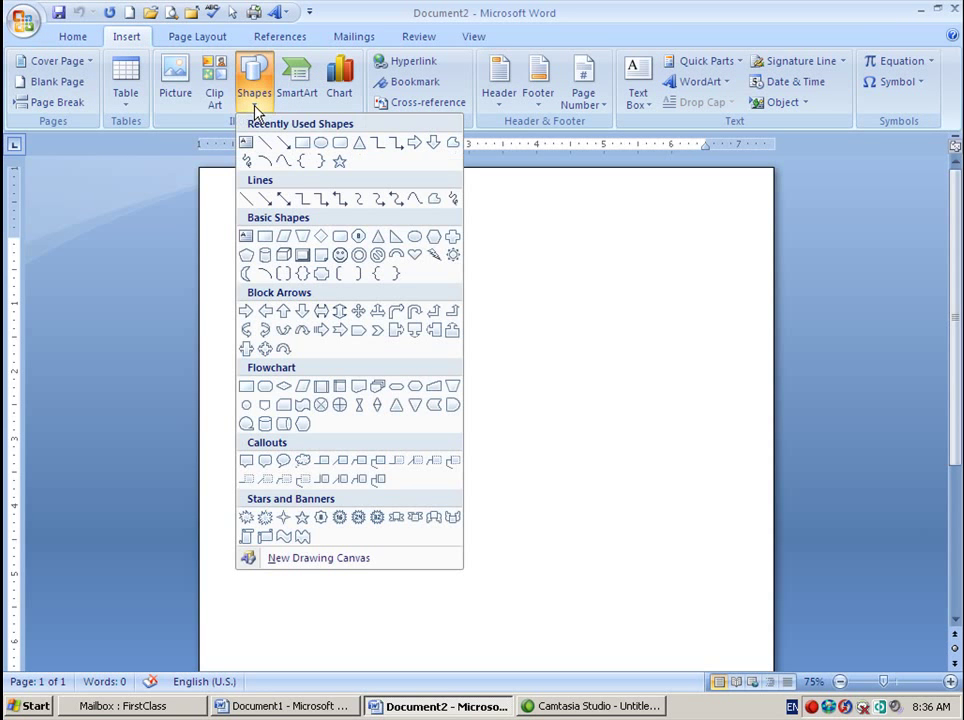
left_click(340, 160)
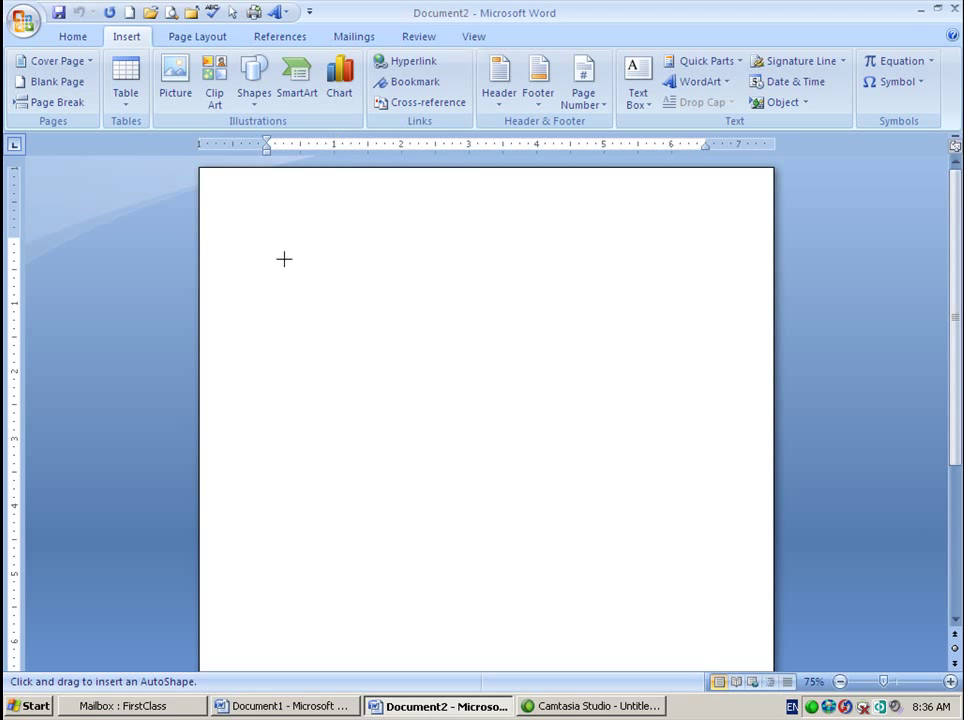
mouse_move(285, 228)
left_mouse_down()
mouse_move(428, 355)
mouse_move(658, 617)
mouse_move(678, 653)
mouse_move(671, 630)
mouse_move(672, 641)
left_mouse_up()
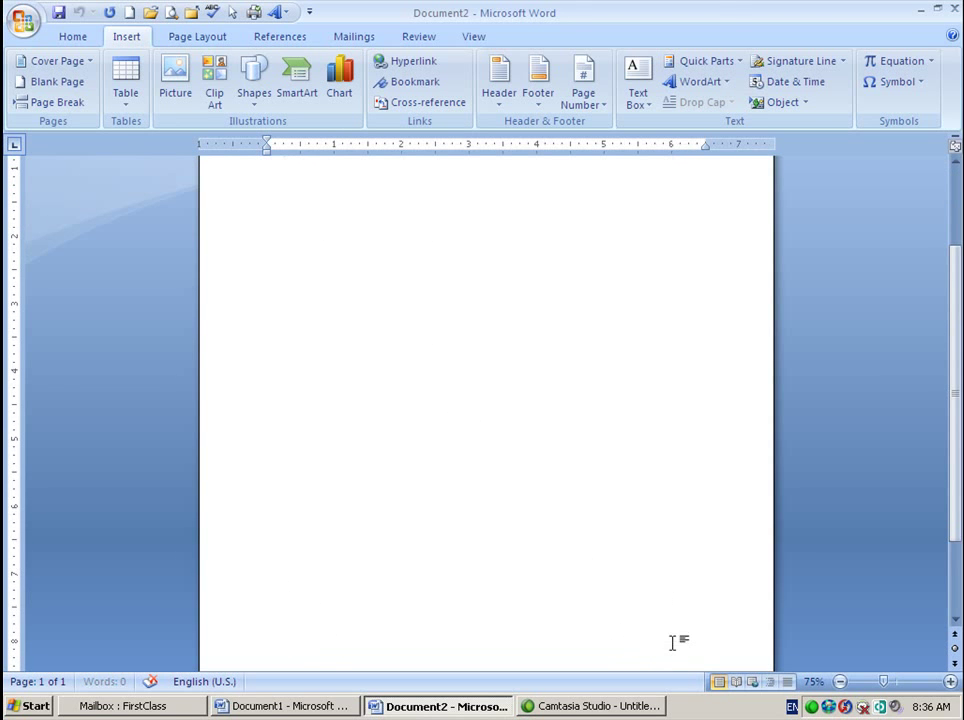
scroll(668, 612, "down", 2, "ctrl")
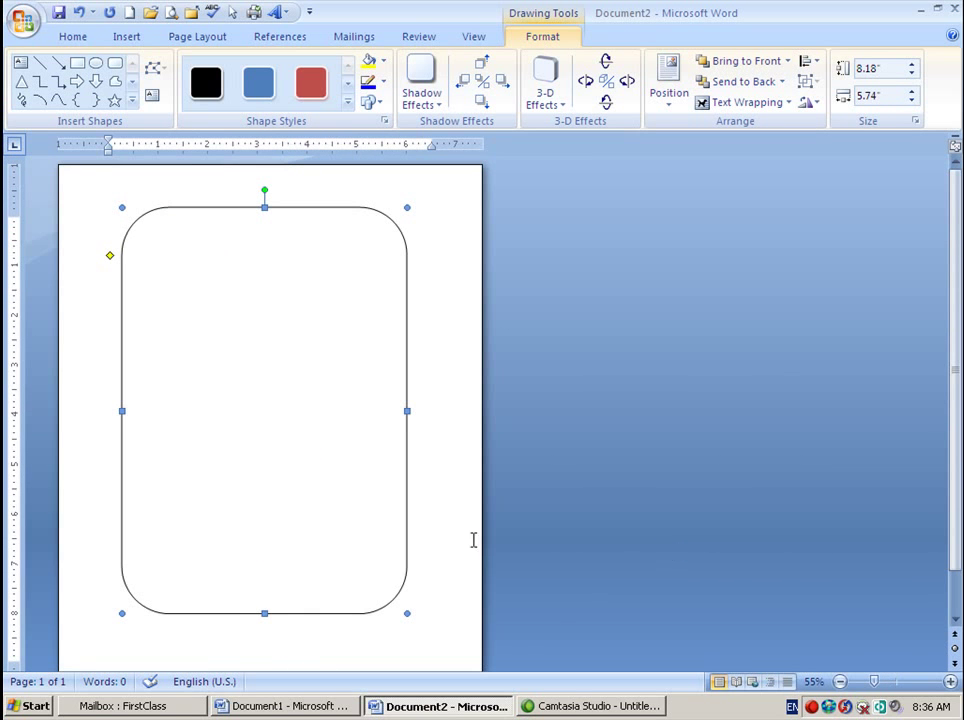
left_click_drag(313, 379, 330, 413)
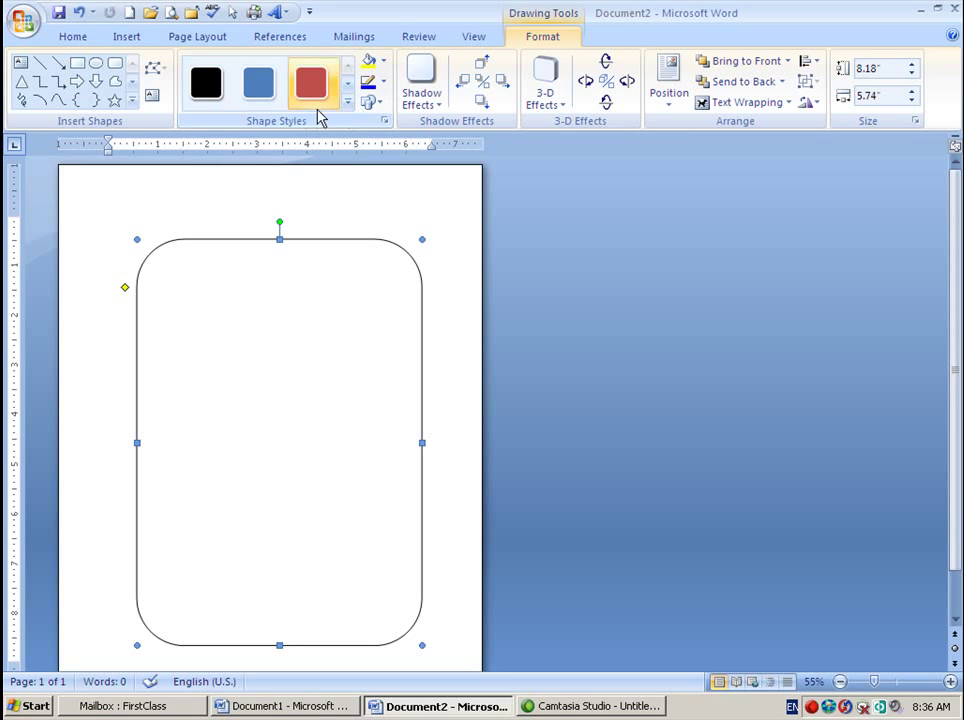
- Draw a screen rectangle about 3.04" high and 4.49" wide in the body's upper part and center-align it with the body
left_click(79, 65)
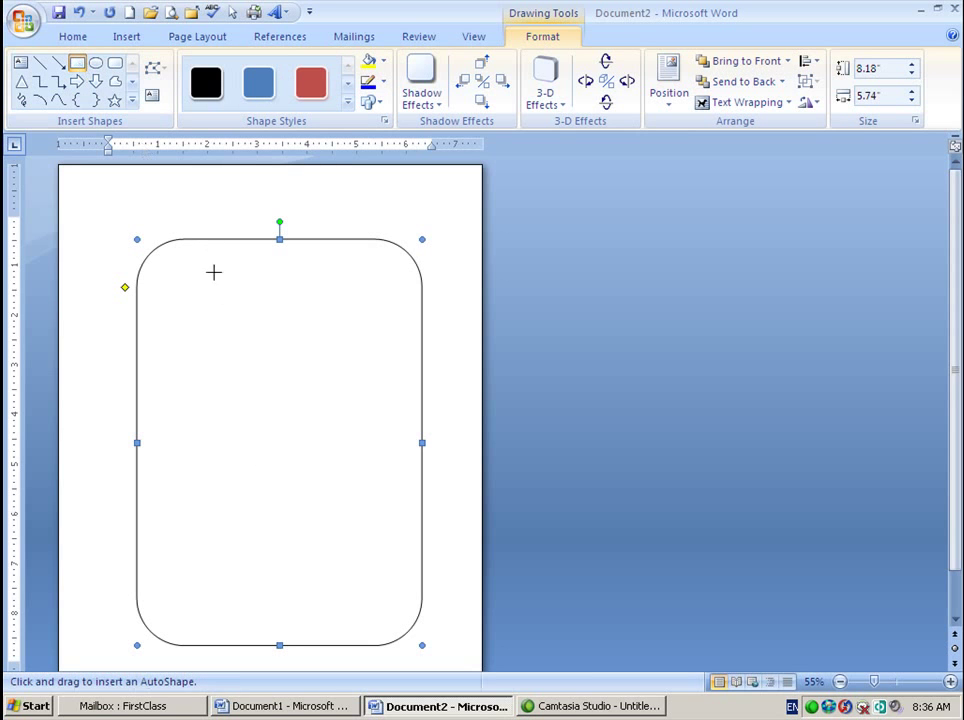
left_click_drag(170, 258, 394, 410)
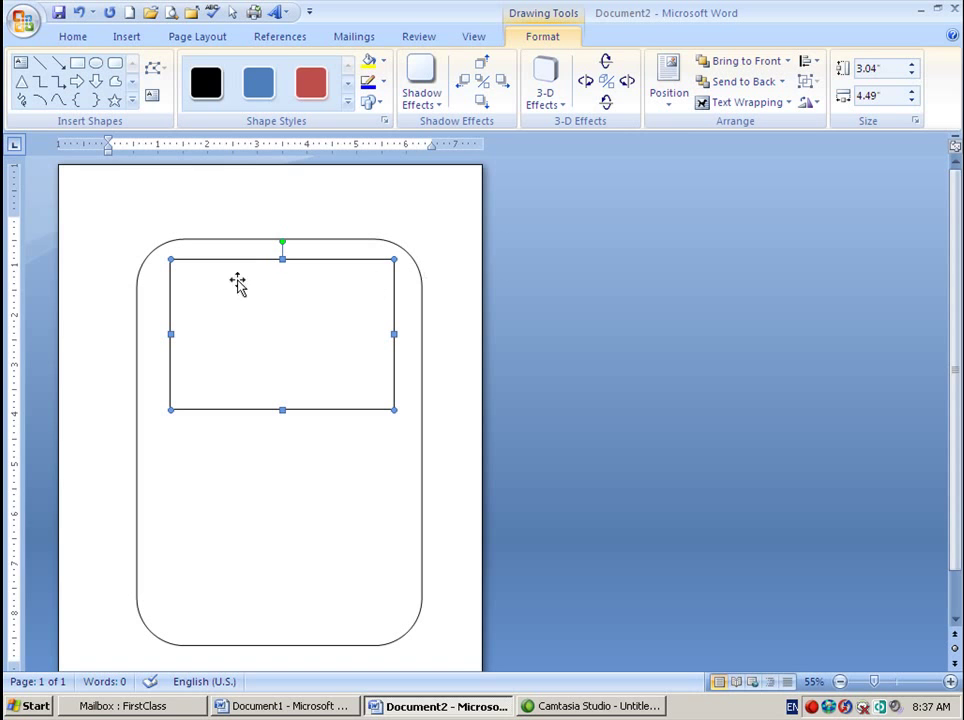
left_click(151, 320, "shift")
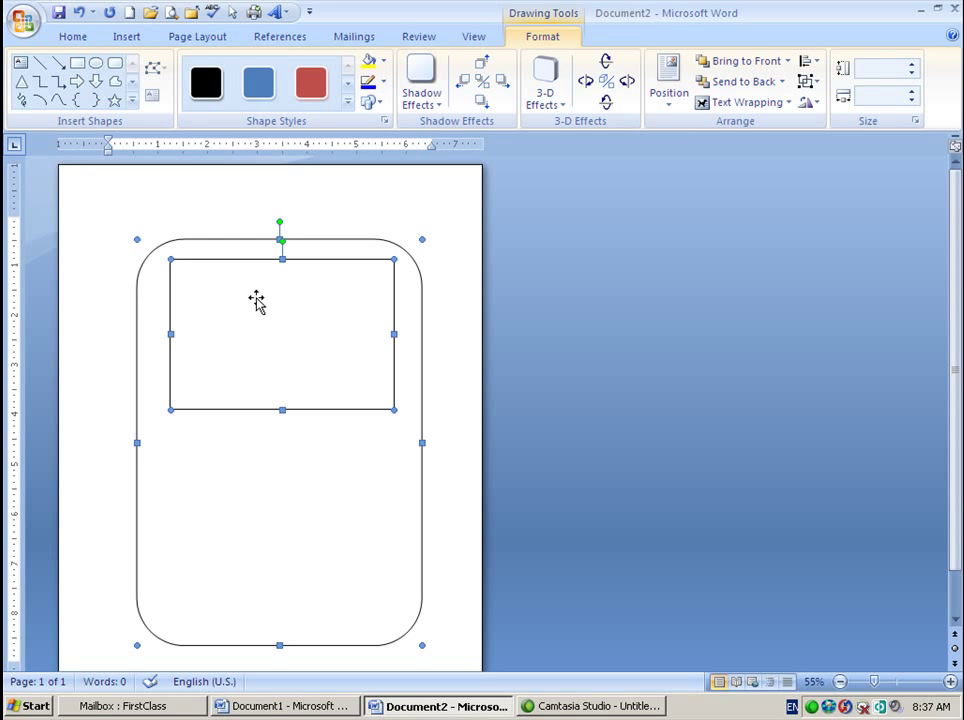
left_click(819, 63)
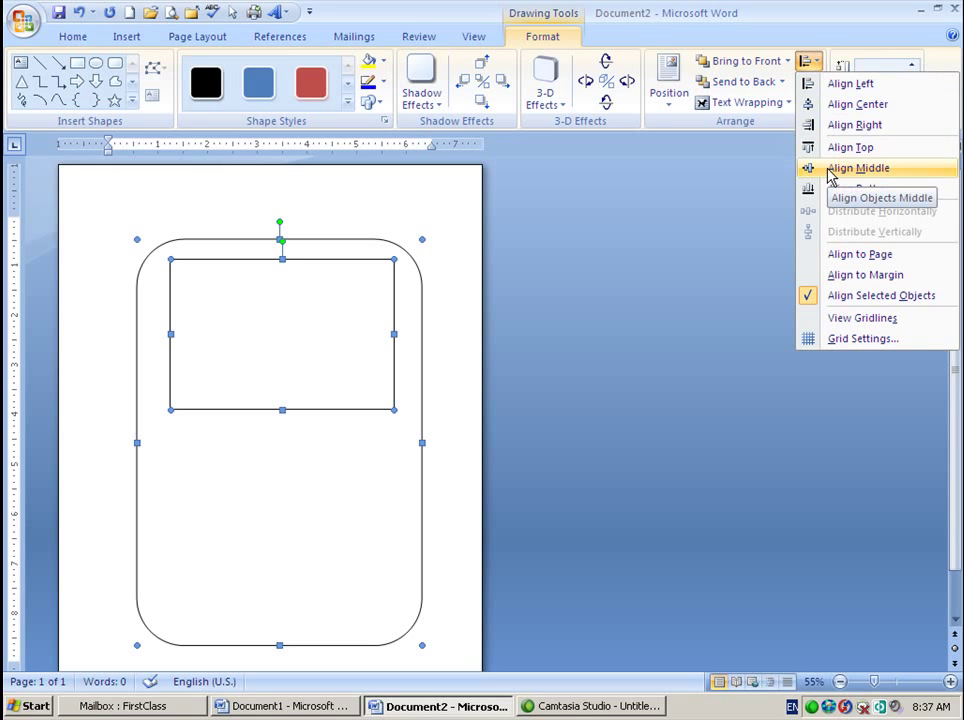
left_click(835, 104)
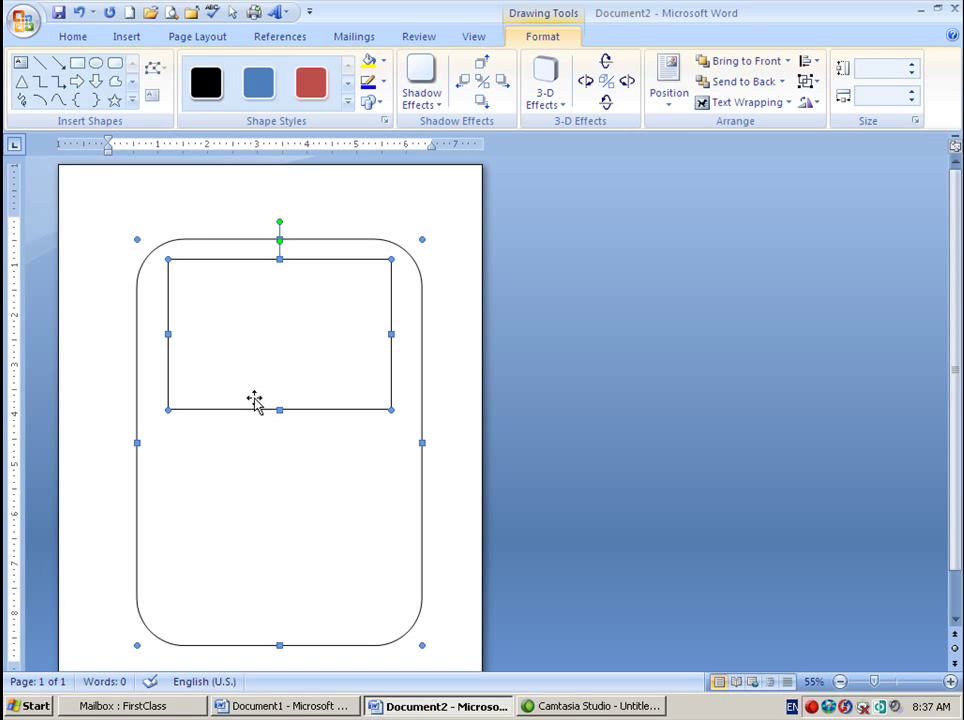
left_click(436, 439)
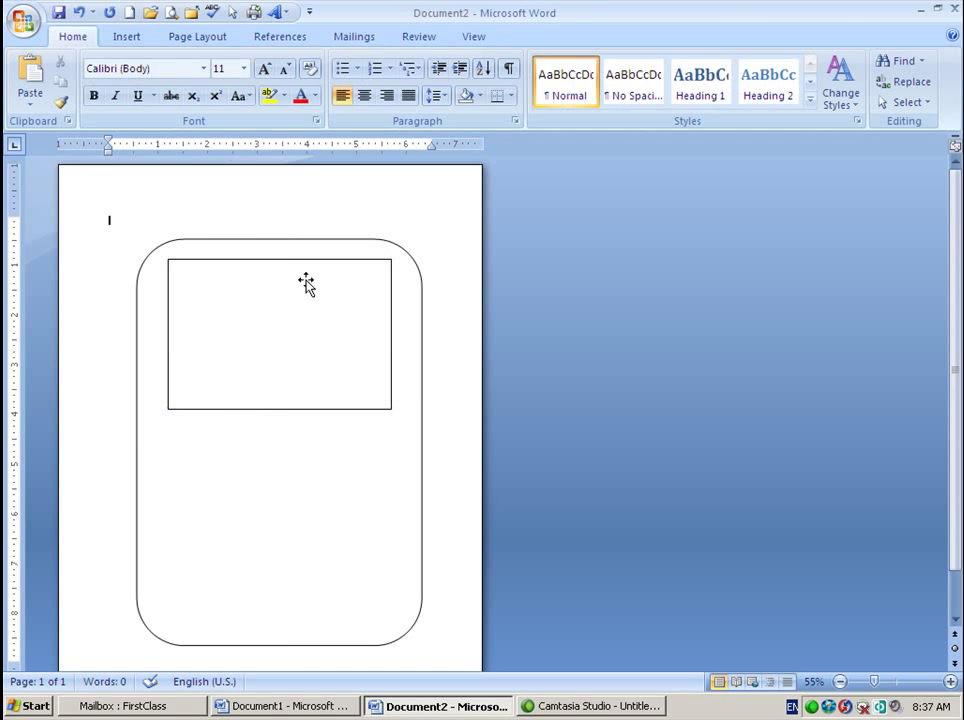
- Draw a rounded-rectangle button about 0.62" by 0.7" below the screen and place three copies beside it to form a row
left_click(125, 38)
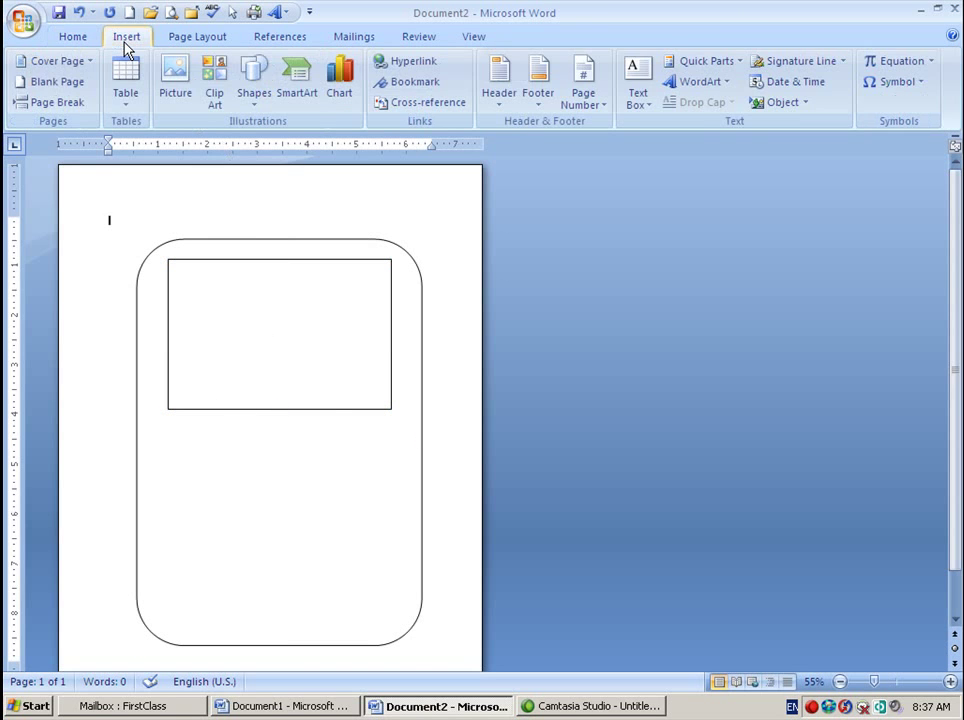
left_click(253, 117)
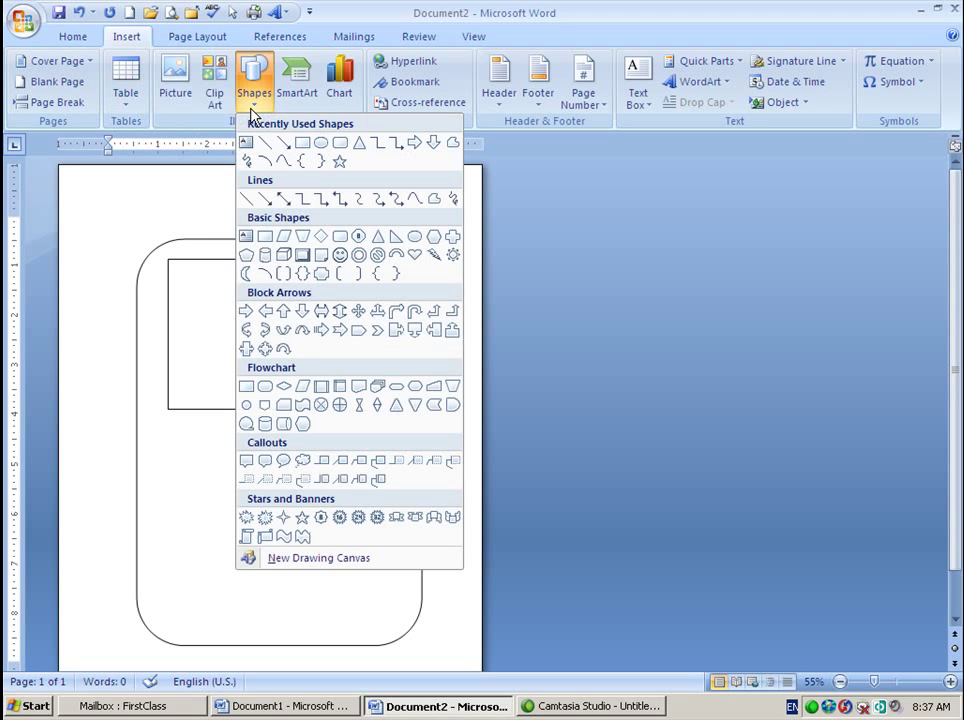
left_click(341, 147)
left_click_drag(166, 429, 201, 455)
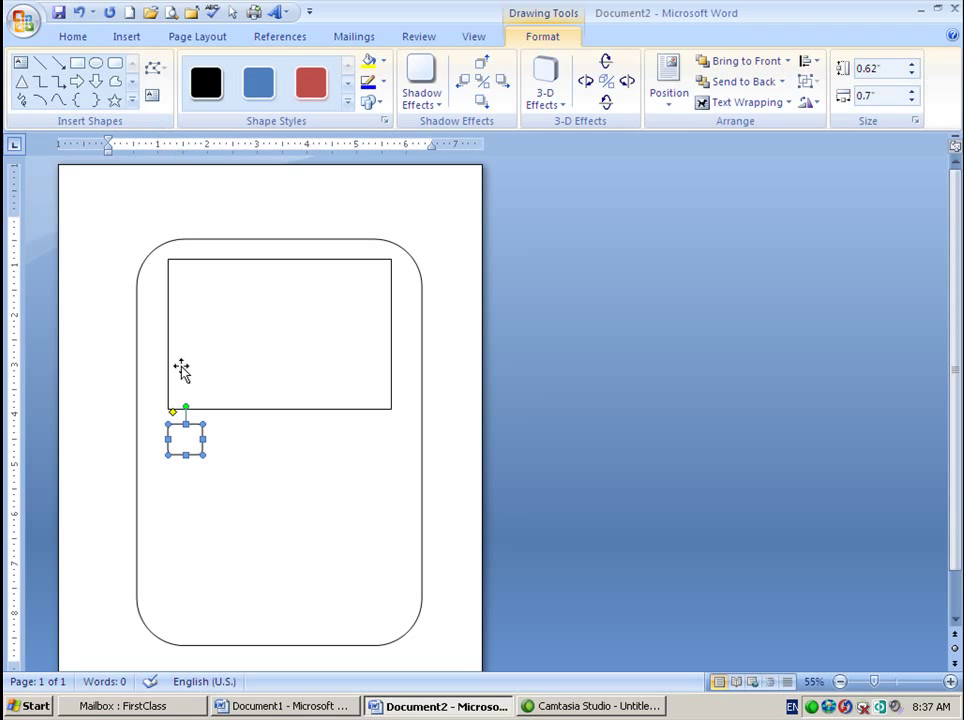
left_click_drag(192, 442, 344, 448)
- Copy the row of four buttons three times below itself to make a four-by-four keypad
left_click(186, 443)
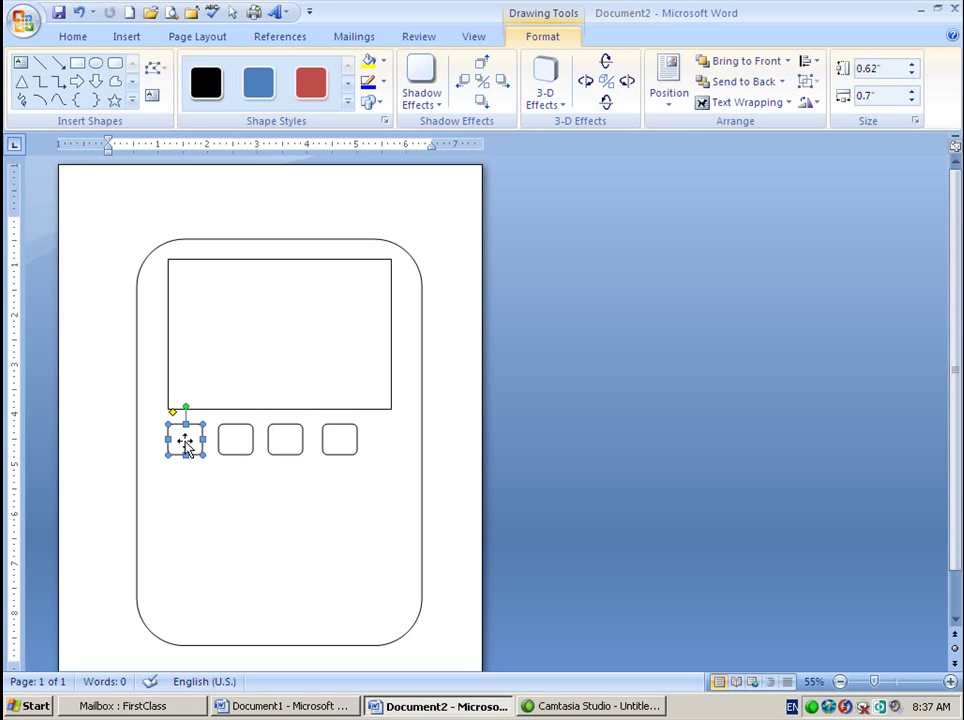
left_click(250, 444, "shift")
left_click(300, 443, "shift")
left_click(336, 442, "shift")
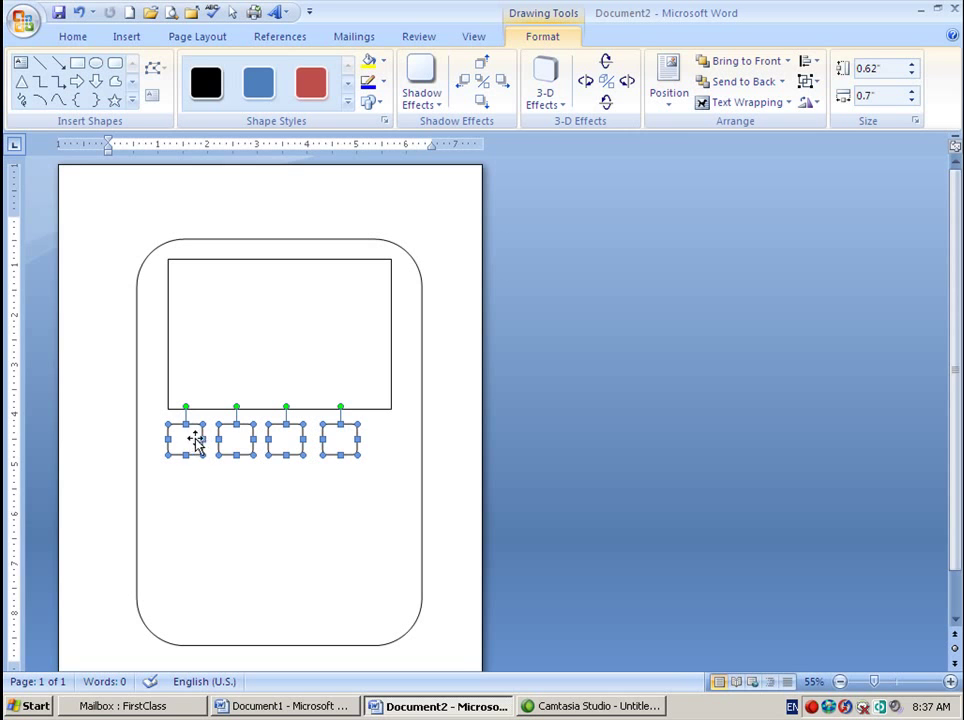
left_click_drag(189, 450, 185, 566)
left_click(372, 518)
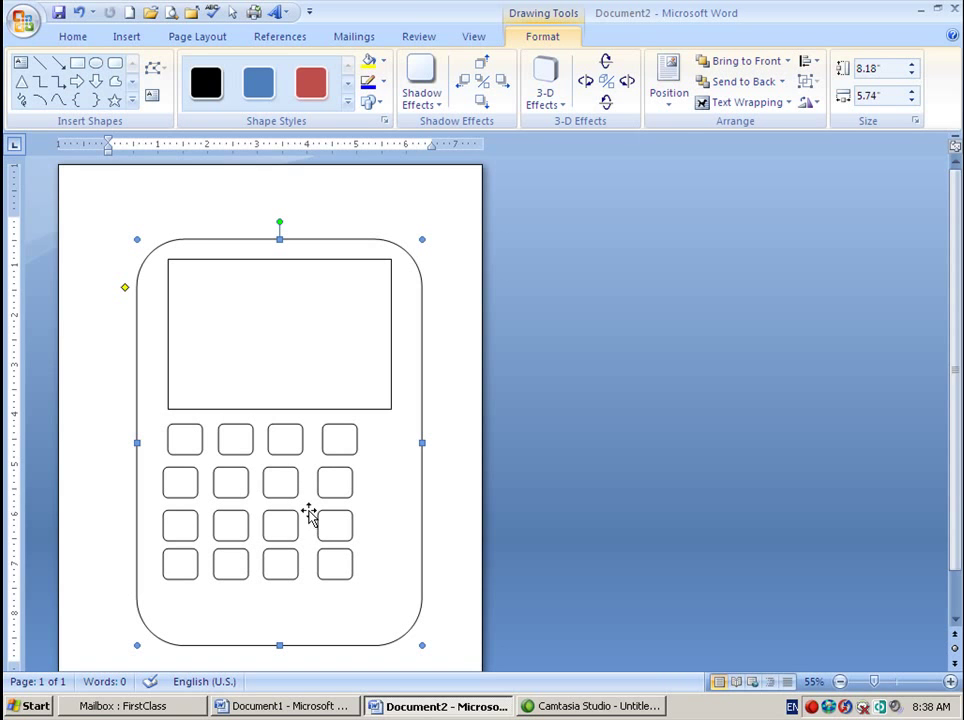
- Align the four buttons of the first keypad column to the left
left_click(168, 445)
left_click(181, 490, "shift")
left_click(180, 524, "shift")
left_click(182, 562, "shift")
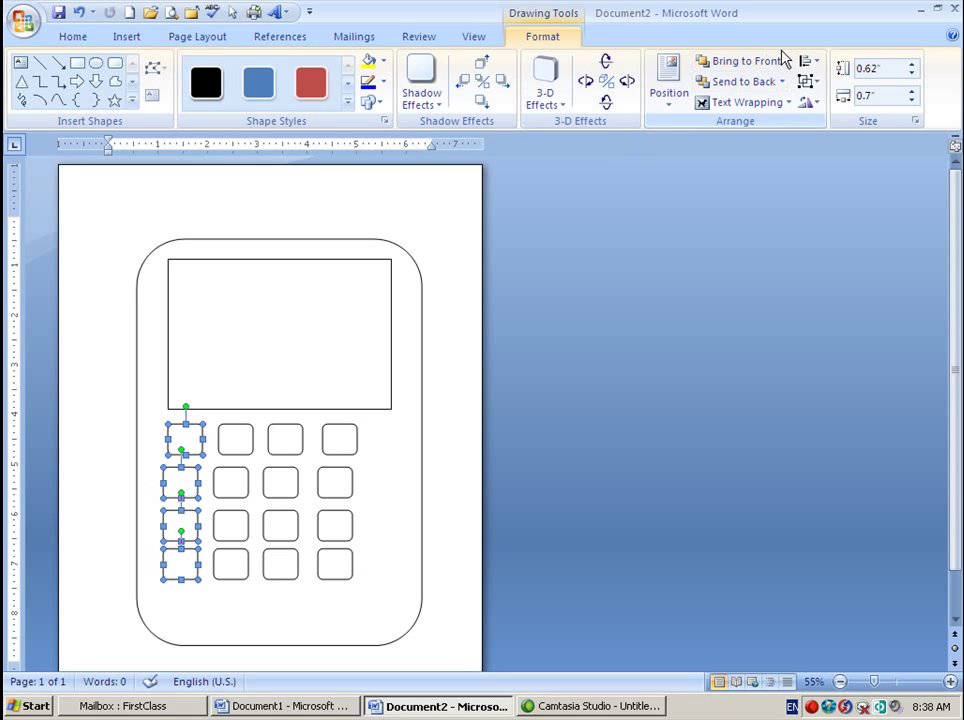
left_click(810, 62)
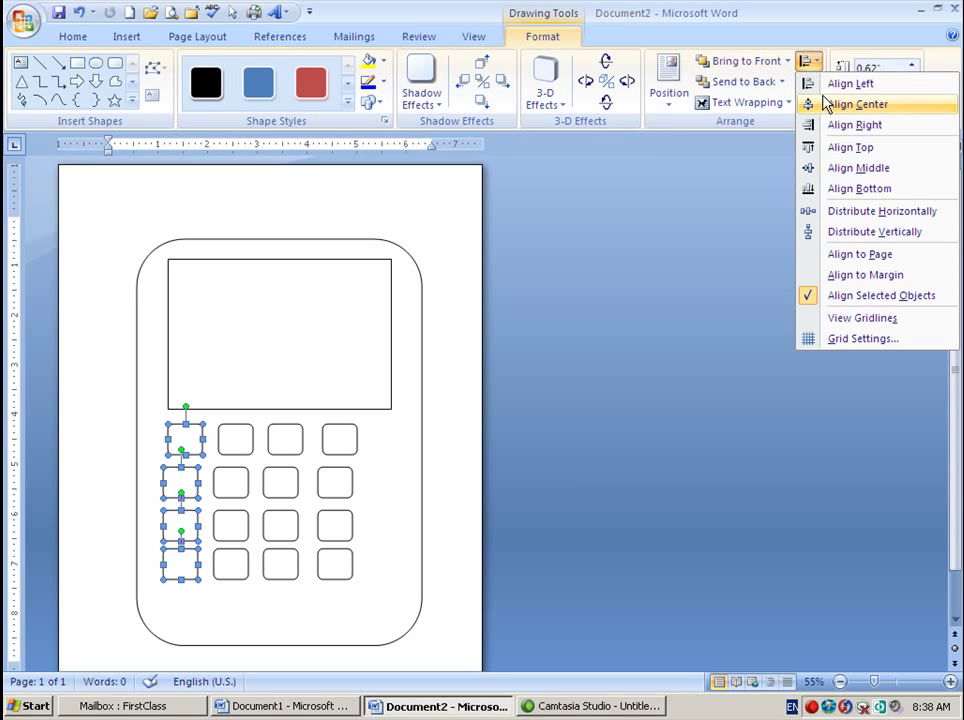
left_click(826, 85)
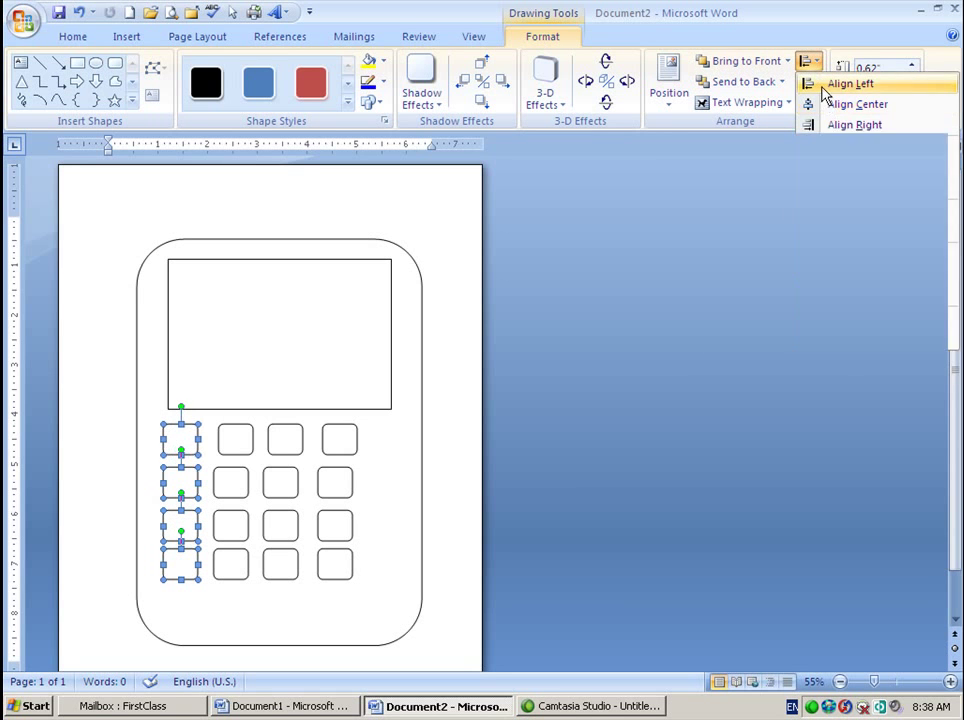
- Repeat the left alignment on the four buttons of the second keypad column
left_click(240, 450)
left_click(237, 486, "shift")
left_click(243, 519, "shift")
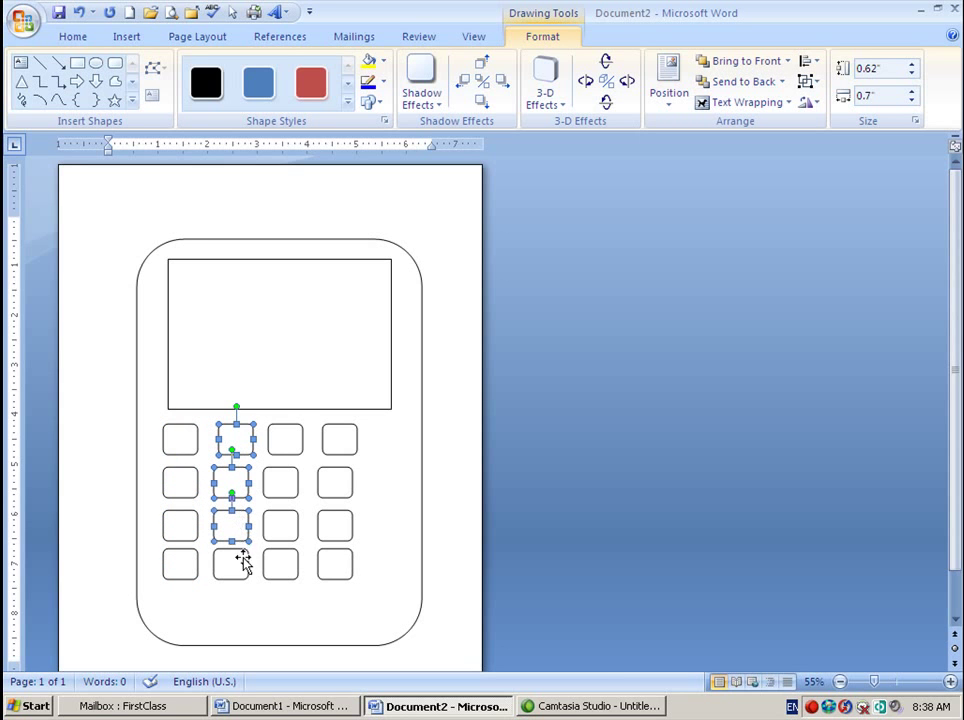
left_click(243, 562, "shift")
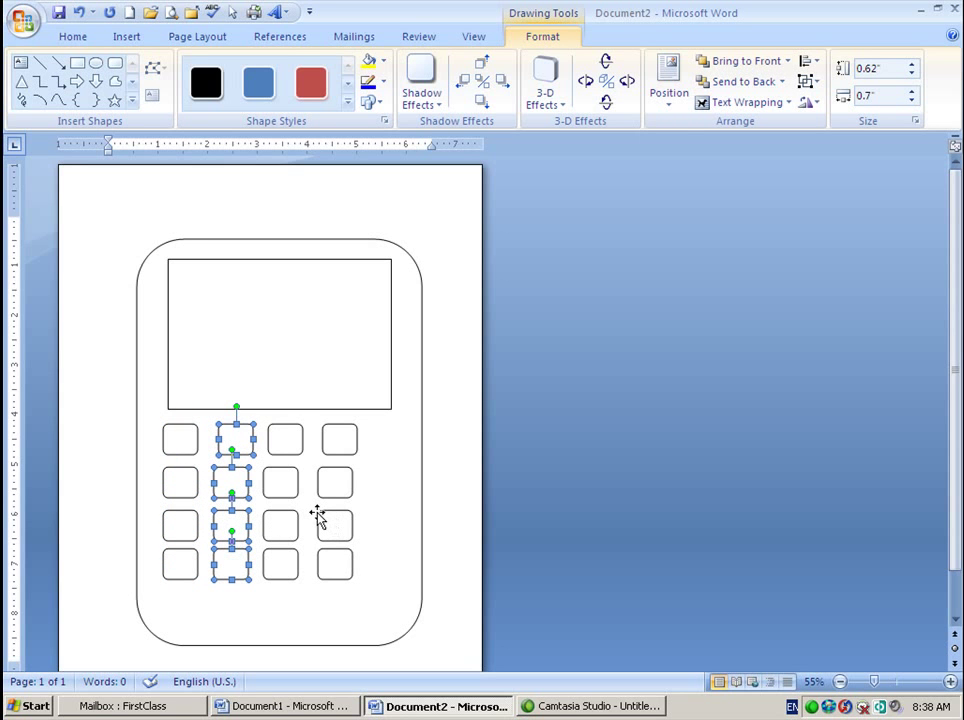
key("F4")
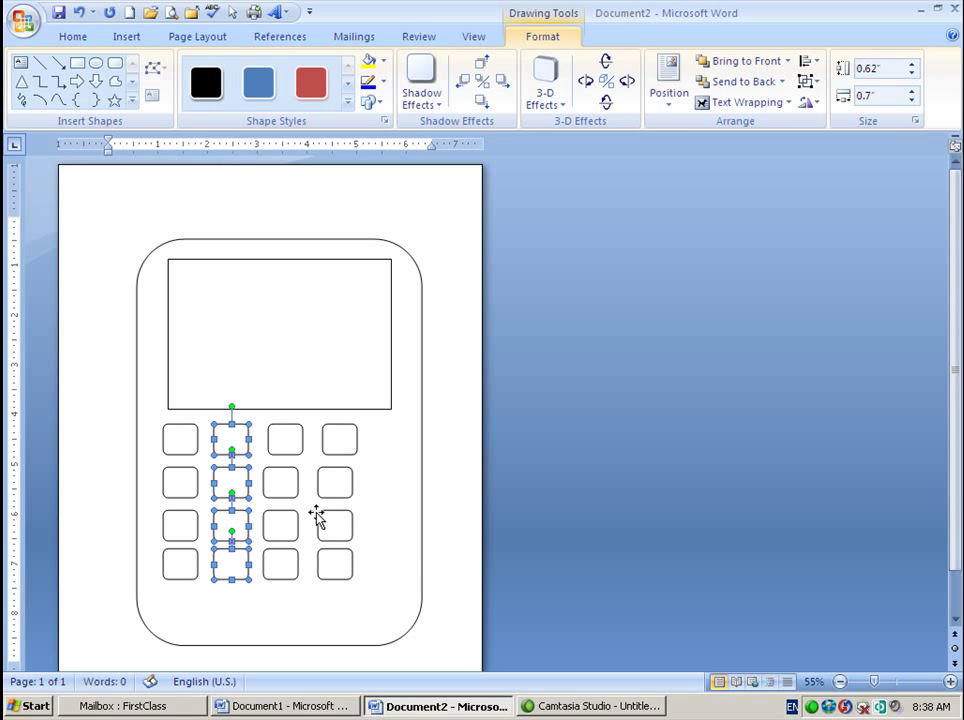
- Repeat the left alignment on the four buttons of the third keypad column
left_click(272, 440)
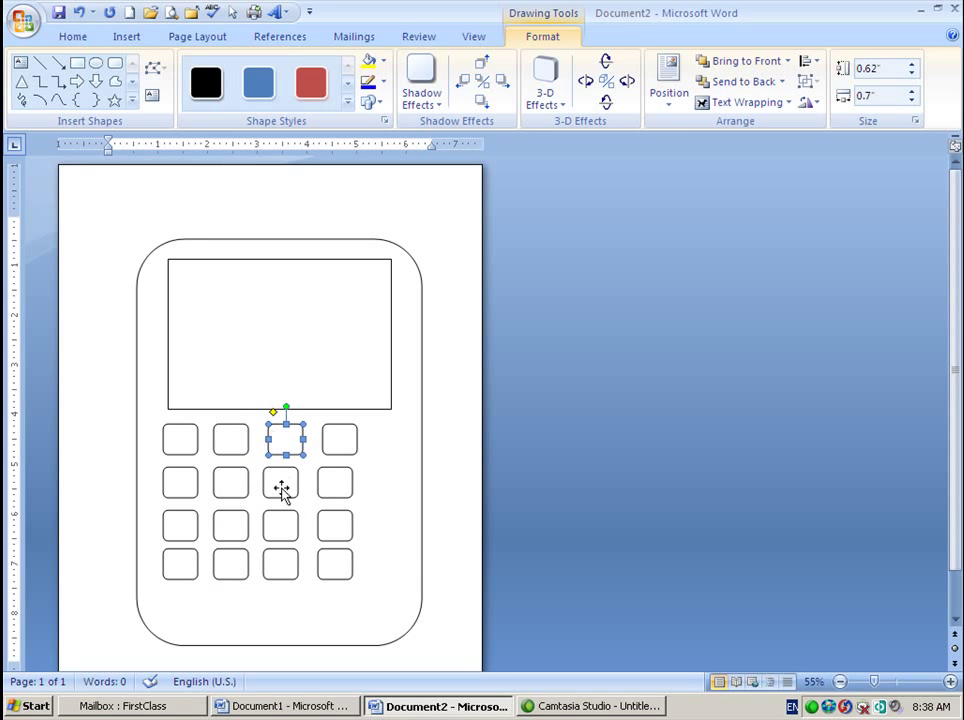
left_click(284, 486, "shift")
left_click(281, 533, "shift")
left_click(280, 565, "shift")
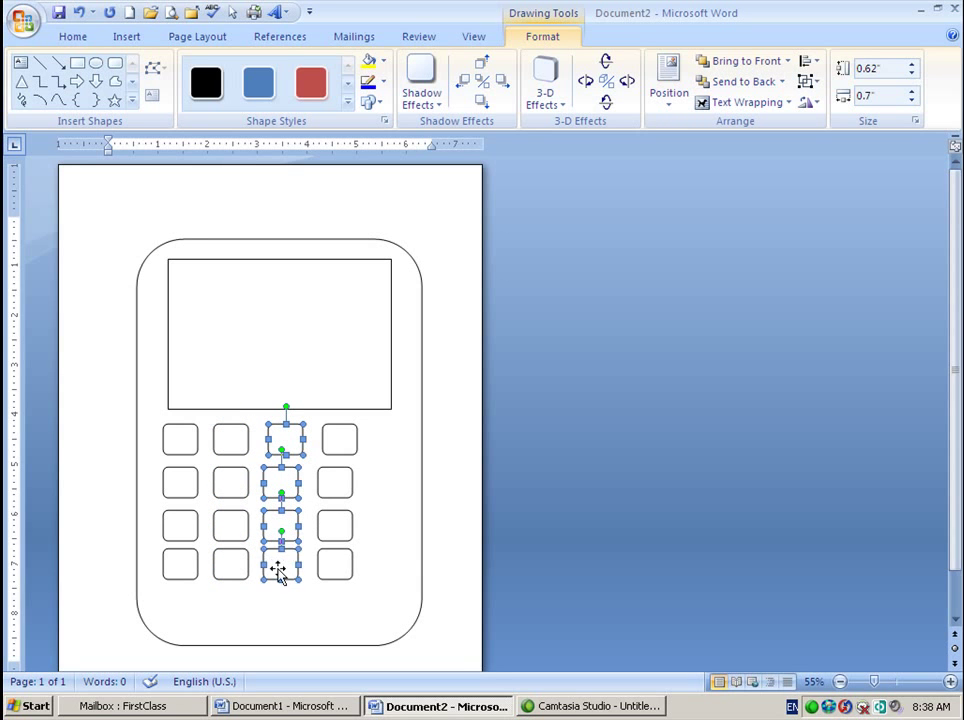
key("F4")
- Repeat the left alignment on the four buttons of the fourth keypad column
left_click(338, 440)
left_click(337, 488, "shift")
left_click(337, 523, "shift")
left_click(340, 566, "shift")
key("F4")
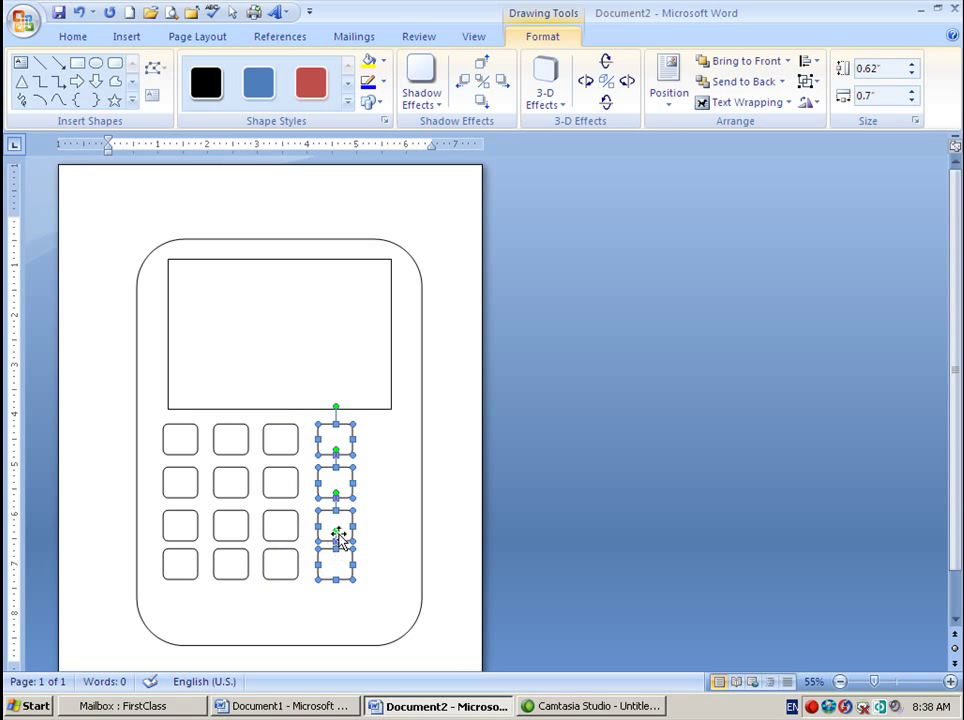
left_click(395, 589)
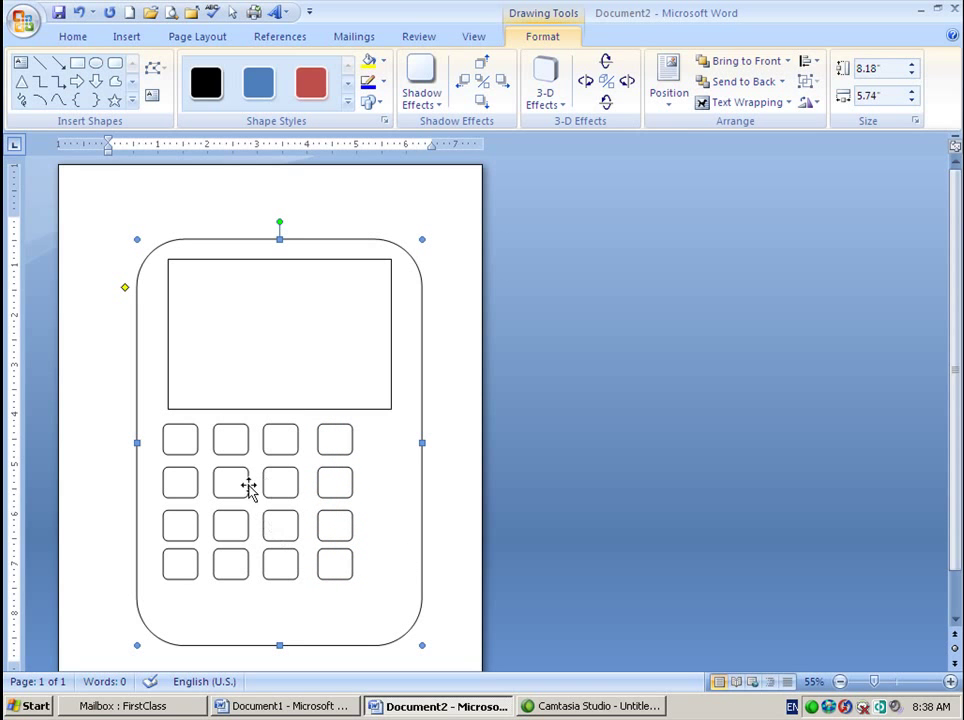
- Align the four buttons of the first keypad row along their top edges
left_click(189, 444)
left_click(229, 441, "shift")
left_click(290, 442, "shift")
left_click(340, 445, "shift")
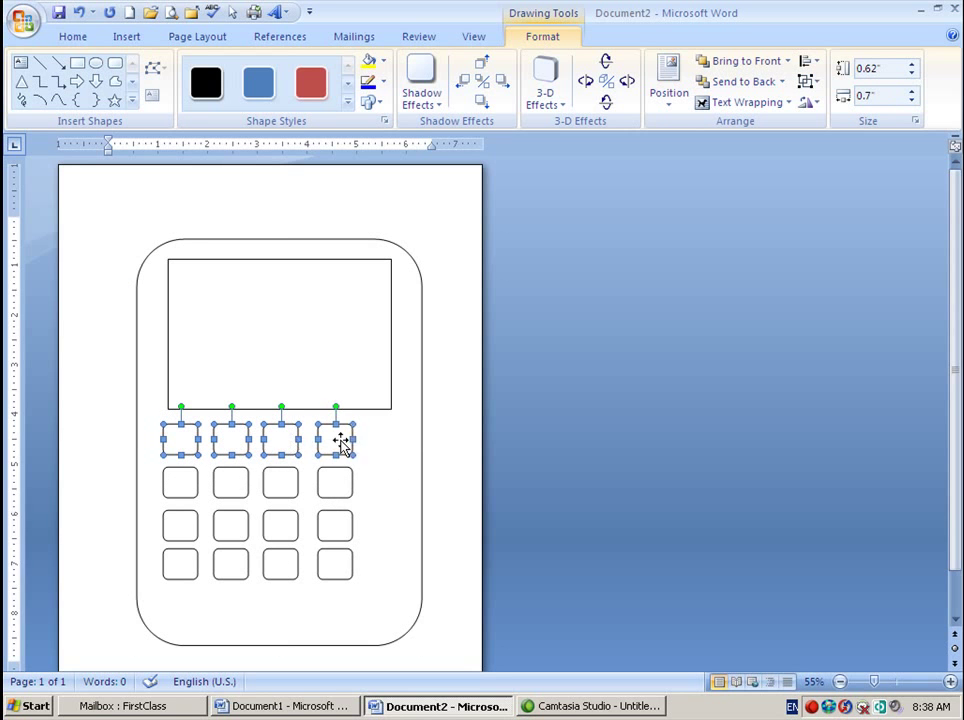
left_click(810, 64)
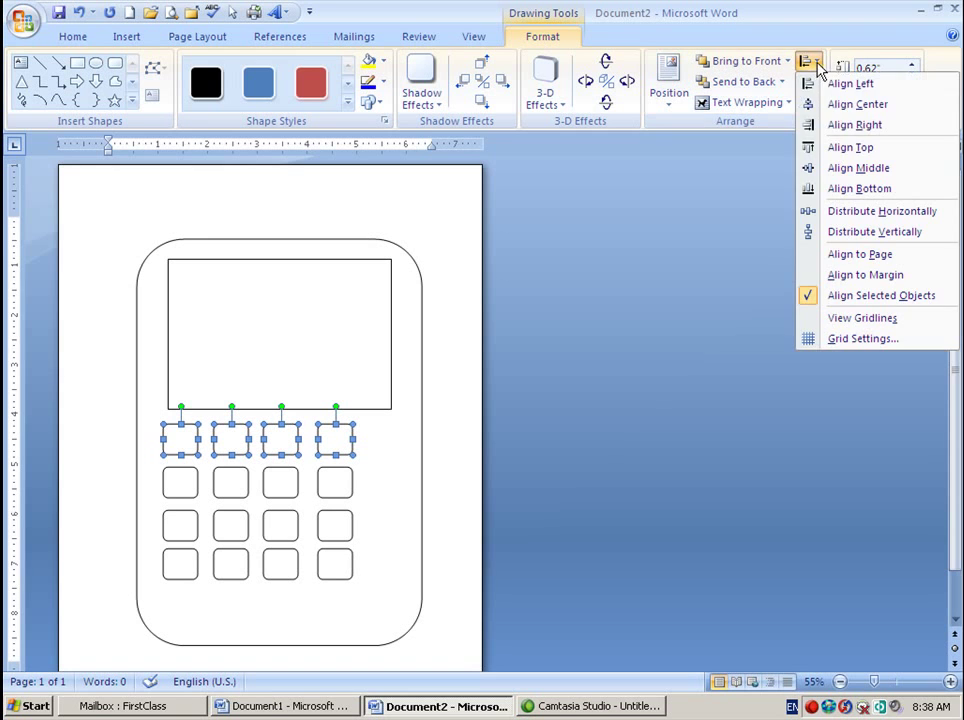
left_click(838, 148)
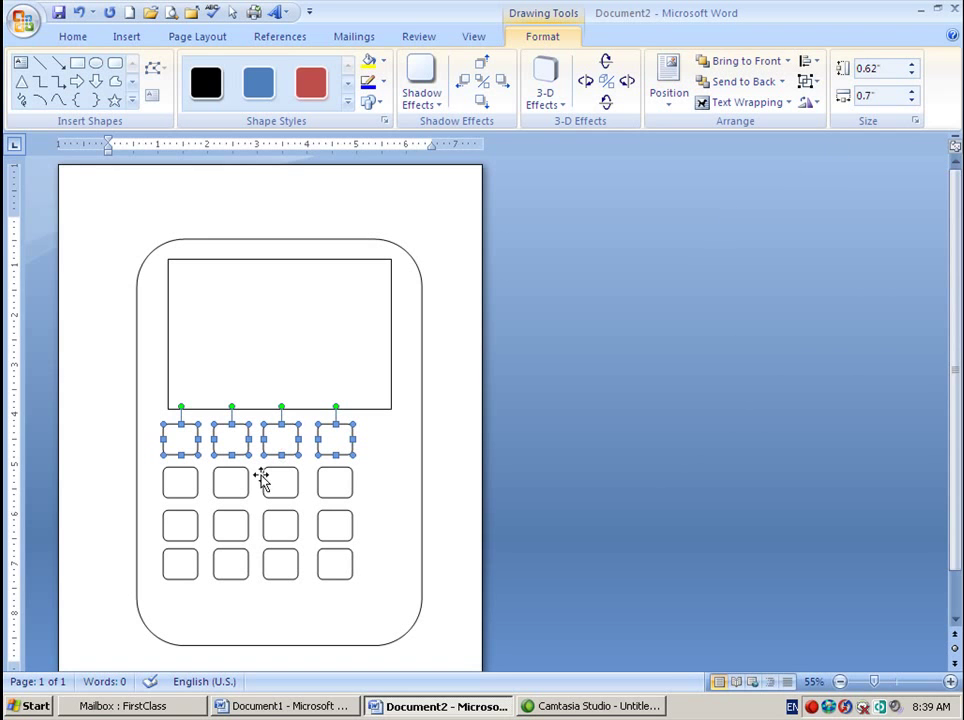
- Repeat the top alignment on the four buttons of the second keypad row
left_click(185, 487)
left_click(228, 486, "shift")
left_click(282, 486, "shift")
left_click(333, 487, "shift")
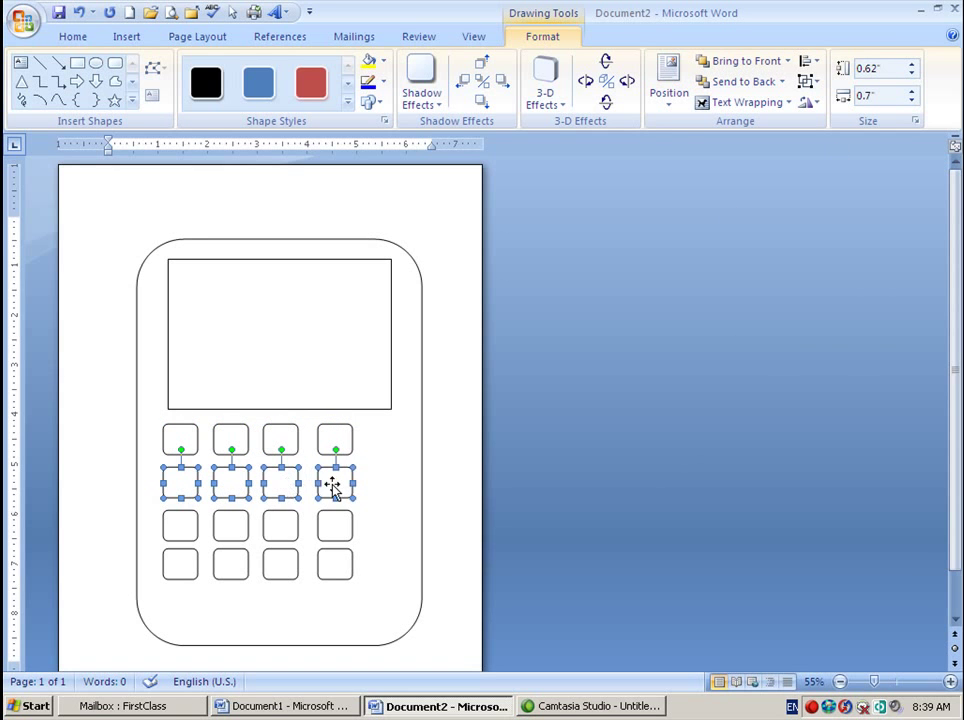
- Repeat the top alignment on the four buttons of the third keypad row
left_click(188, 524)
left_click(234, 521, "shift")
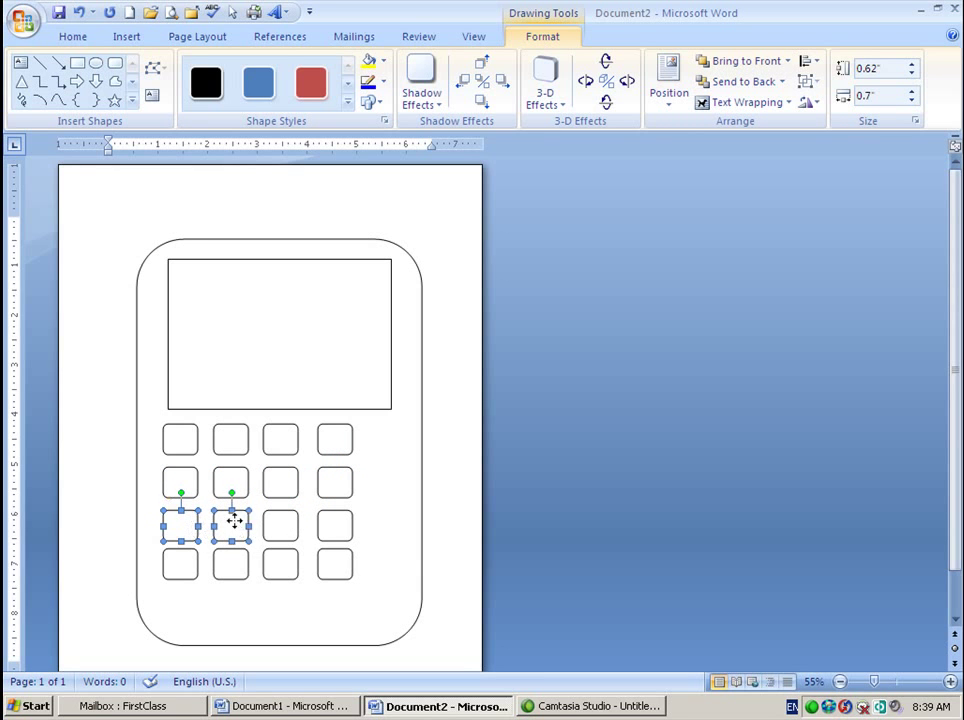
left_click(297, 524, "shift")
left_click(340, 526, "shift")
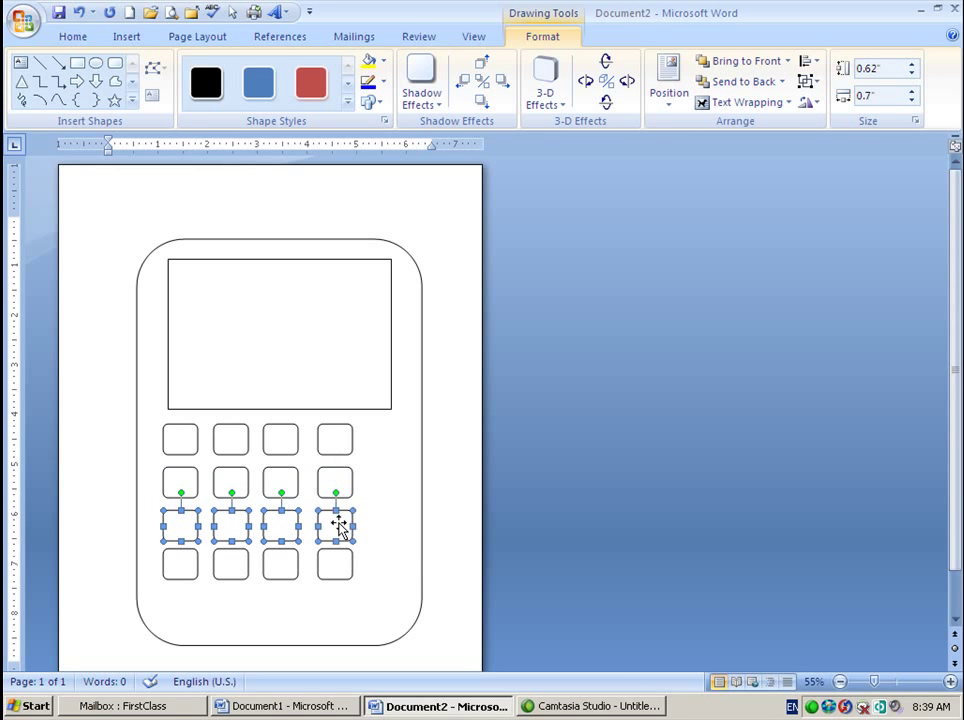
- Repeat the top alignment on the four buttons of the fourth keypad row
left_click(189, 566)
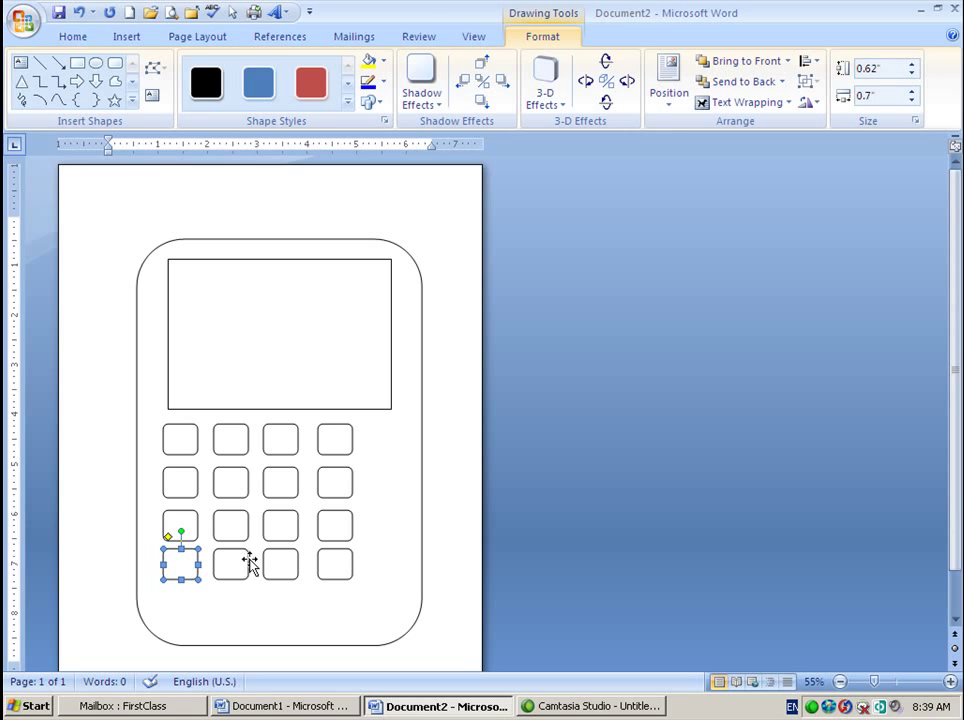
left_click(278, 560, "shift")
left_click(343, 563, "shift")
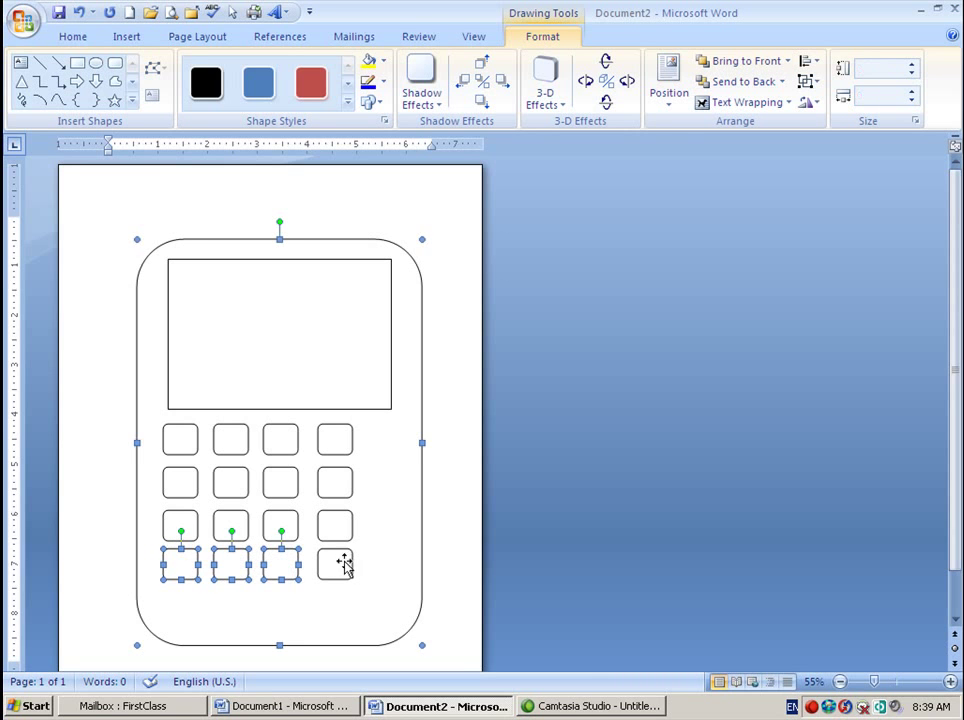
left_click(338, 565, "shift")
left_click(383, 543, "shift")
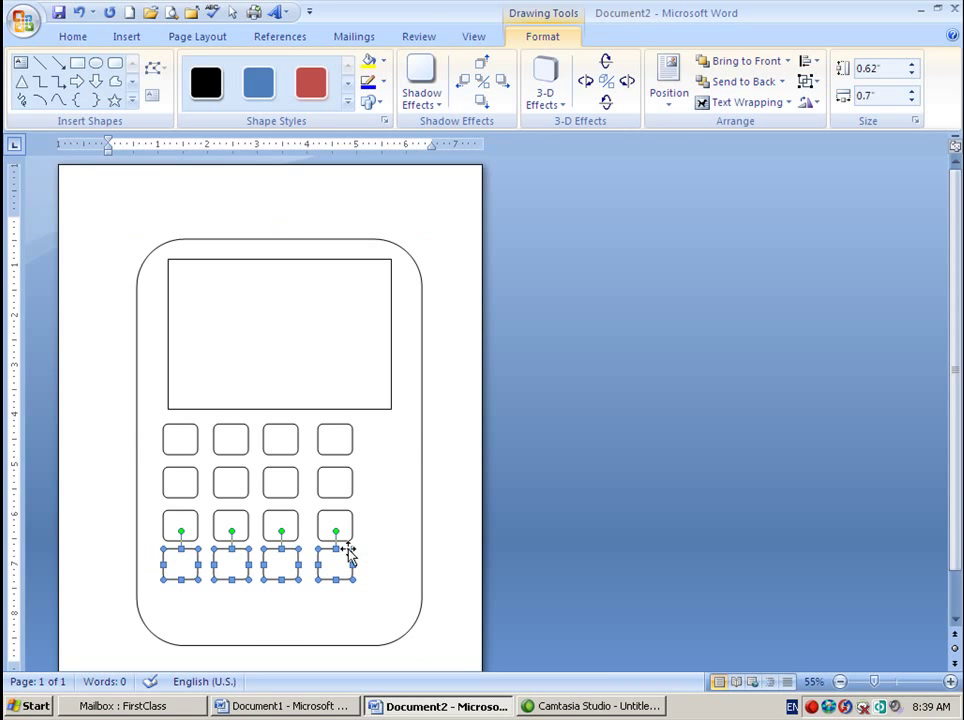
left_click(387, 532)
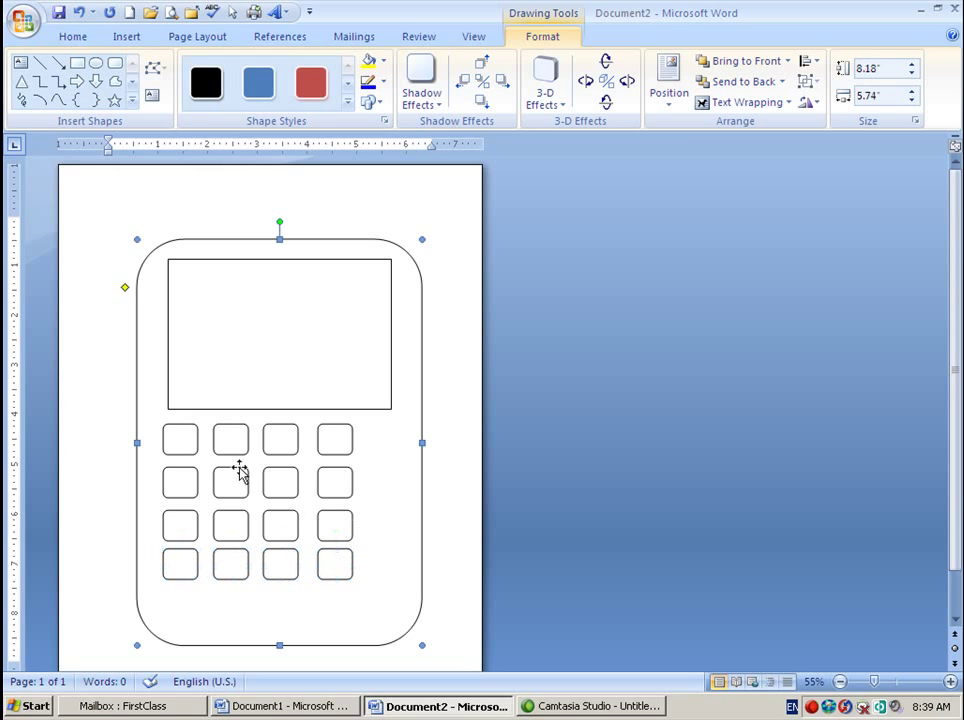
- Distribute the four buttons of the first keypad row horizontally
left_click(192, 445)
left_click(231, 439, "shift")
left_click(280, 441, "shift")
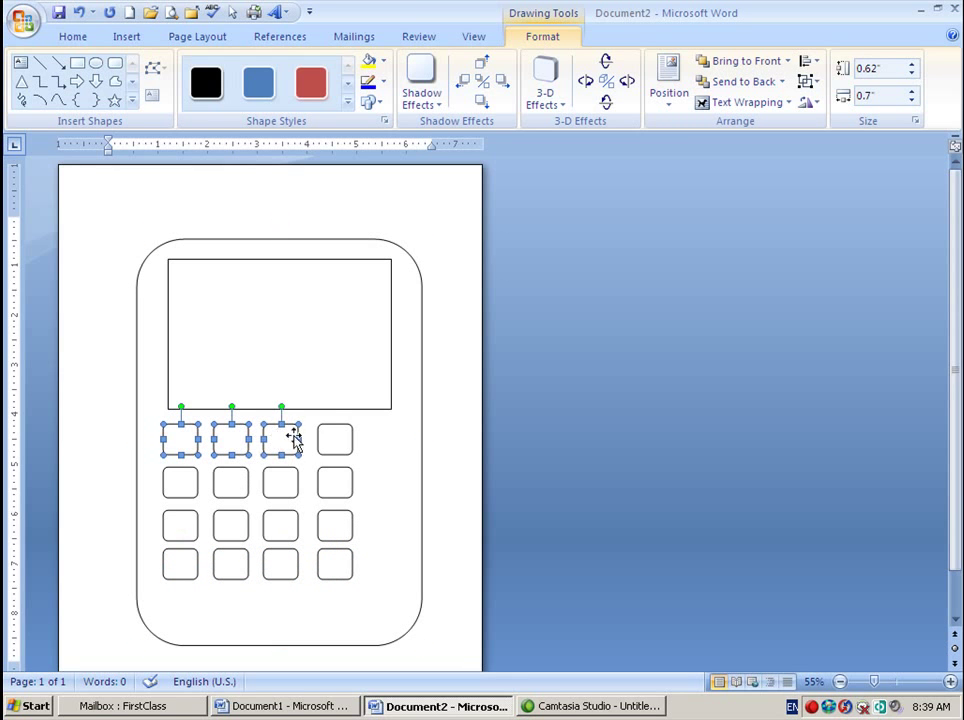
left_click(332, 437, "shift")
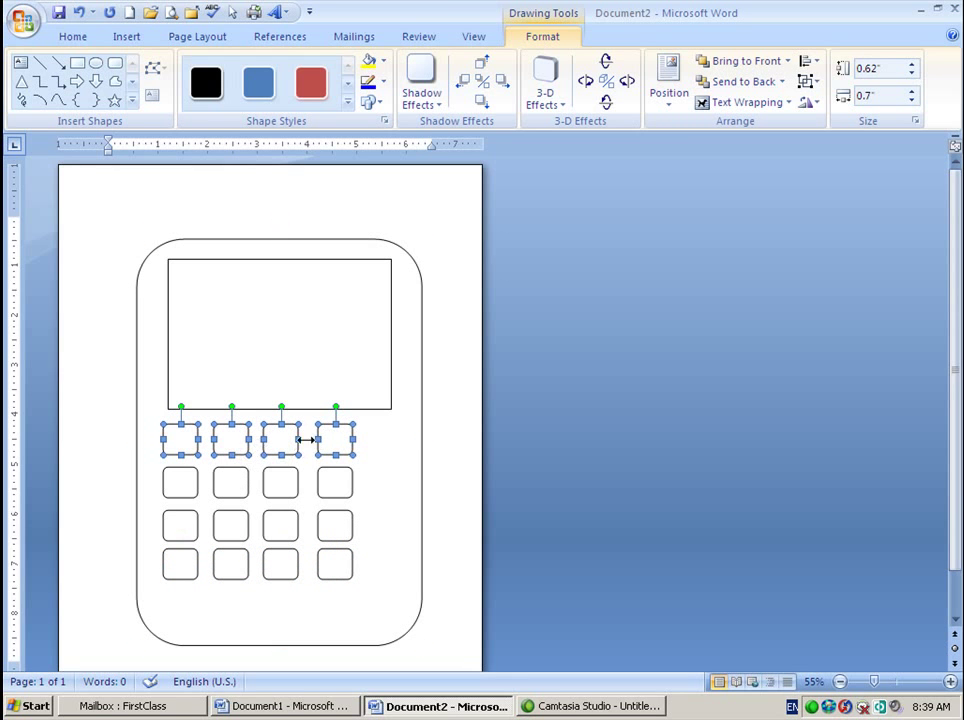
left_click(812, 62)
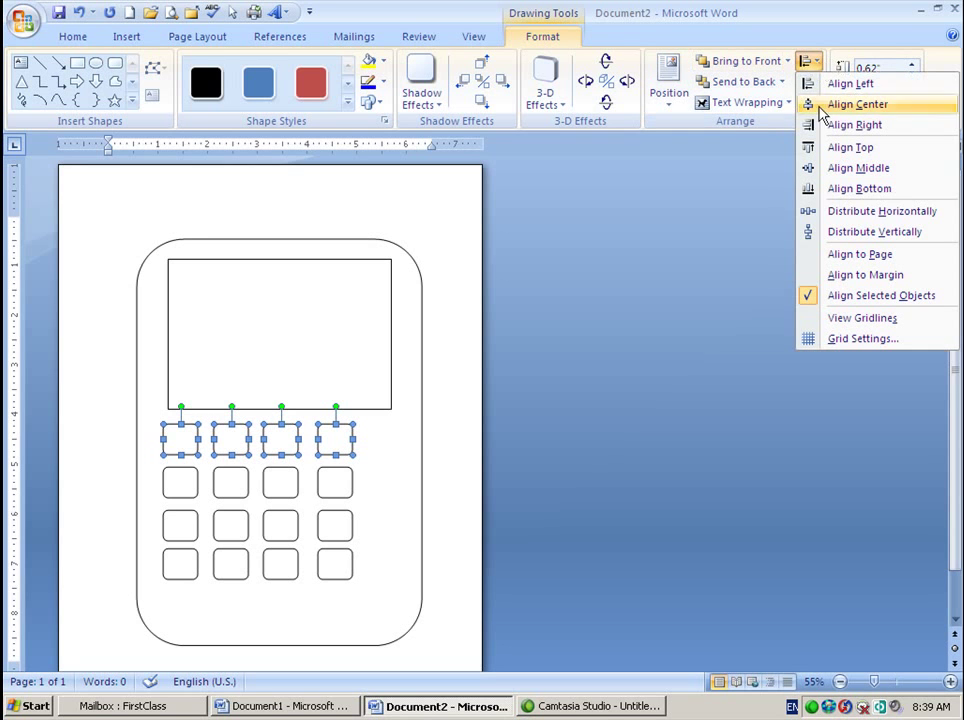
left_click(845, 212)
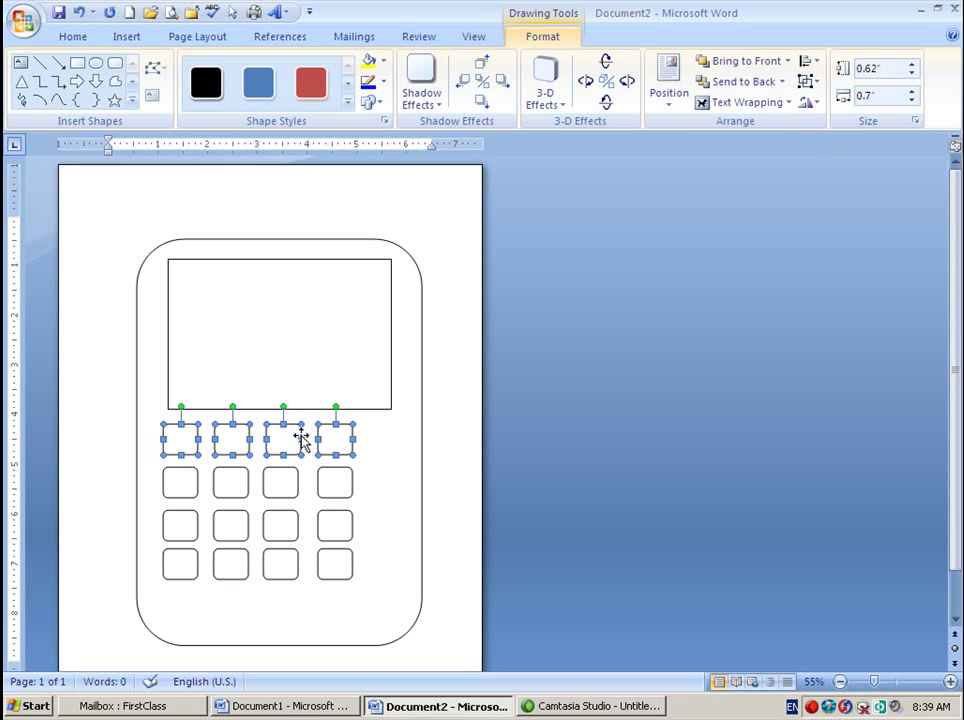
- Repeat the horizontal distribution on the four buttons of the second keypad row
left_click(183, 487)
left_click(241, 486, "shift")
left_click(275, 483, "shift")
left_click(337, 483, "shift")
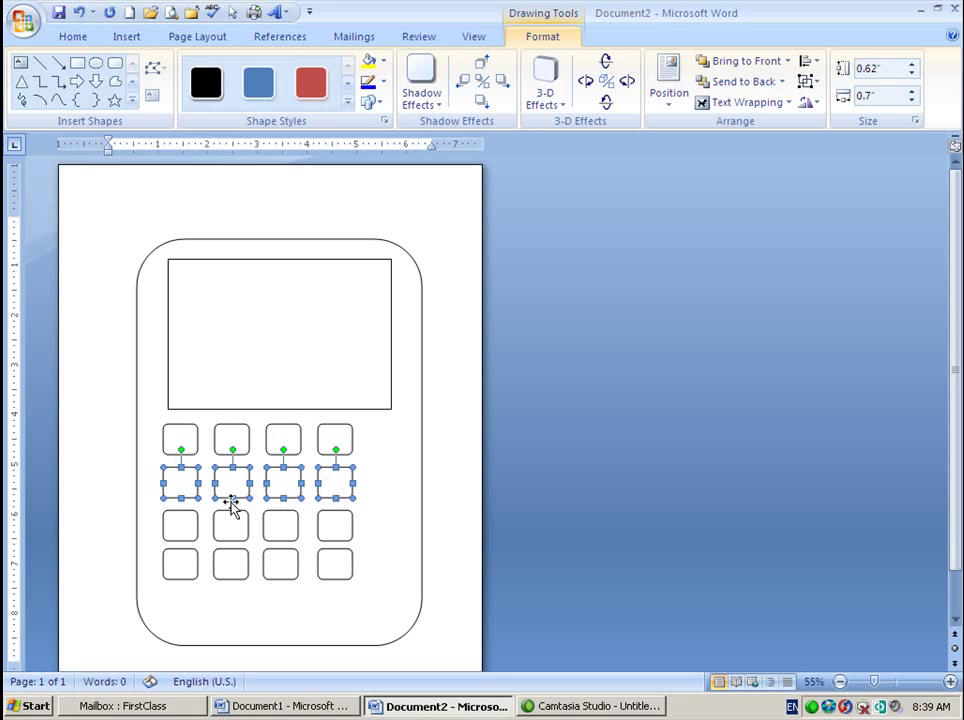
- Repeat the horizontal distribution on the four buttons of the third keypad row
left_click(187, 518)
left_click(227, 519, "shift")
left_click(286, 529, "shift")
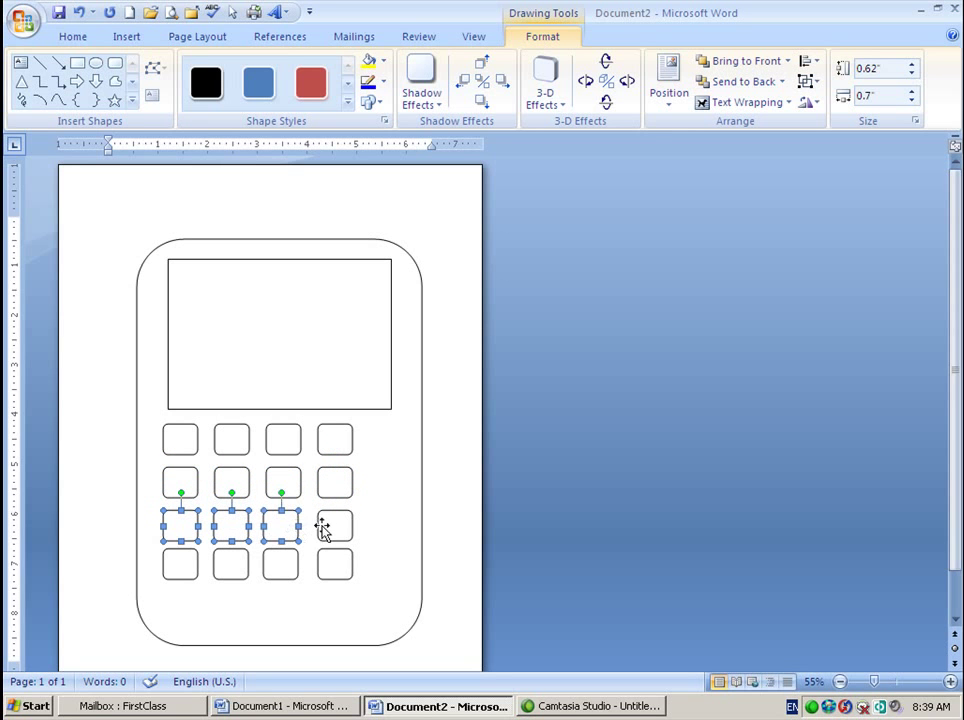
left_click(334, 527, "shift")
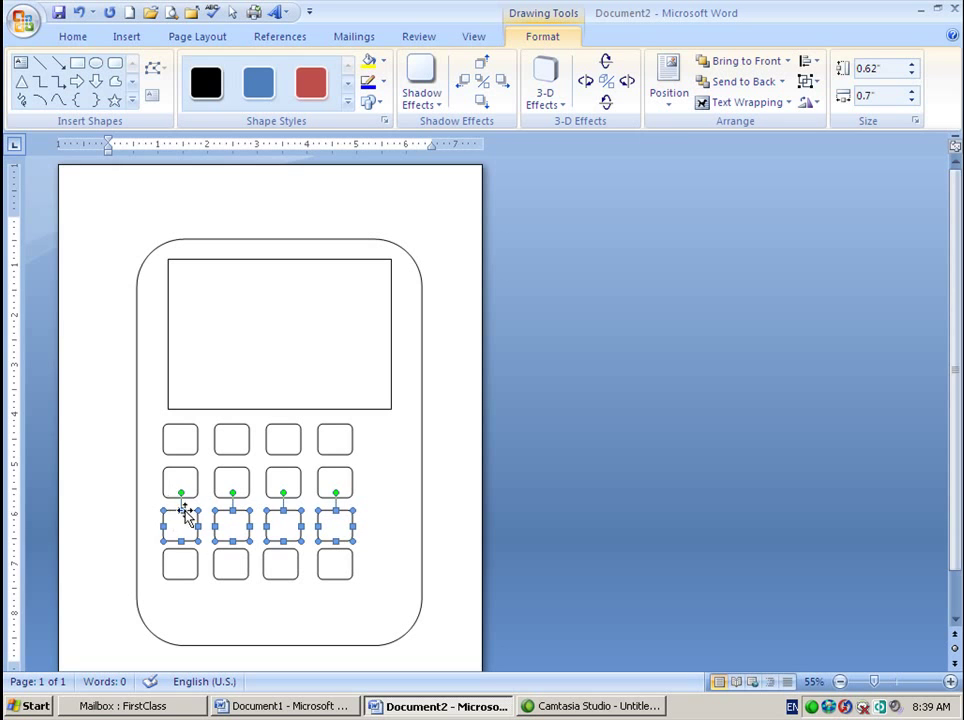
- Repeat the horizontal distribution on the four buttons of the fourth keypad row
left_click(181, 563)
left_click(231, 565, "shift")
left_click(278, 568, "shift")
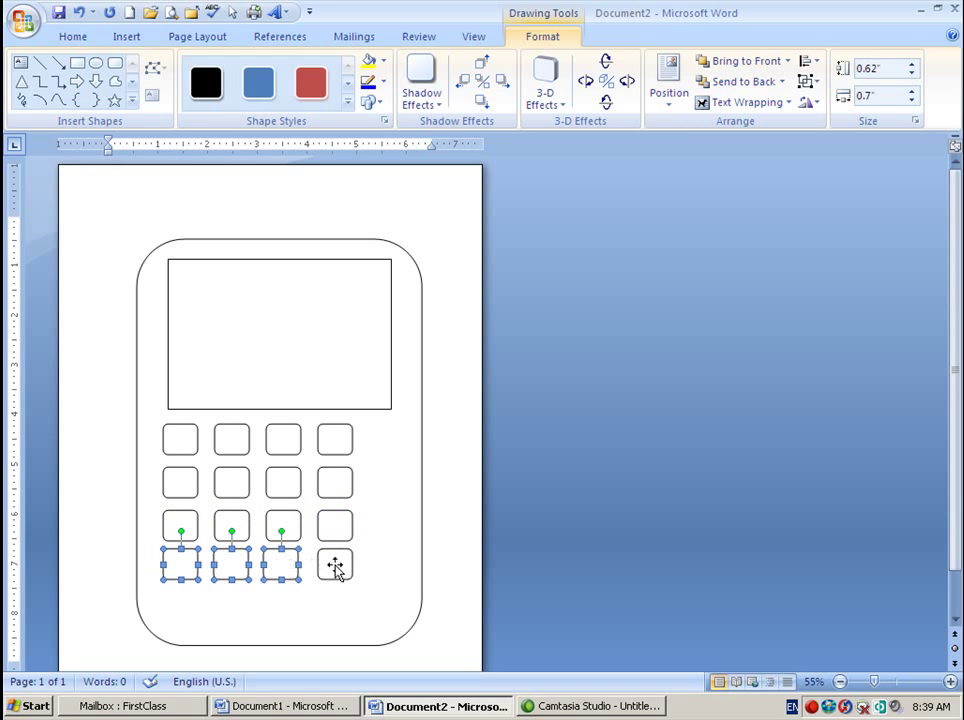
left_click(336, 564, "shift")
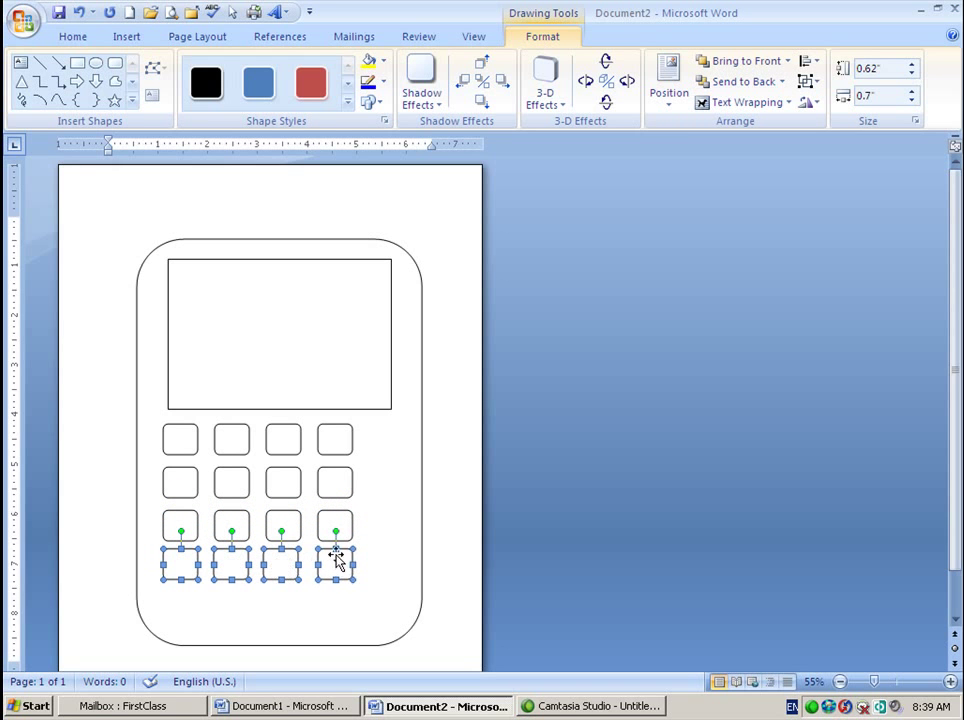
- Distribute the four buttons of the first keypad column vertically
left_click(184, 457)
left_click(176, 484, "shift")
left_click(174, 520, "shift")
left_click(174, 558, "shift")
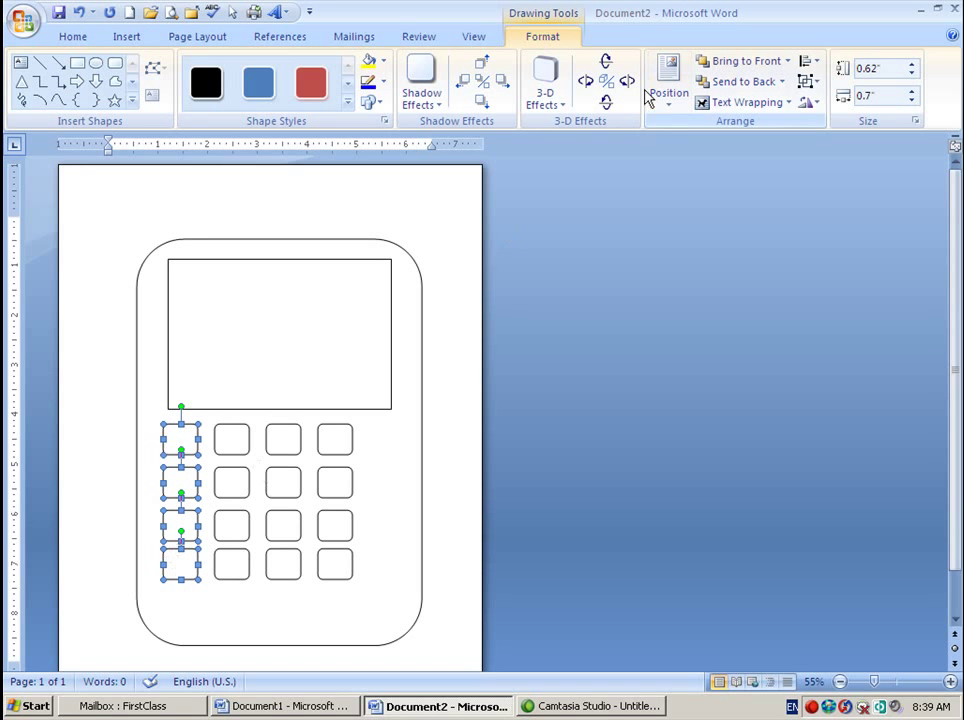
left_click(820, 66)
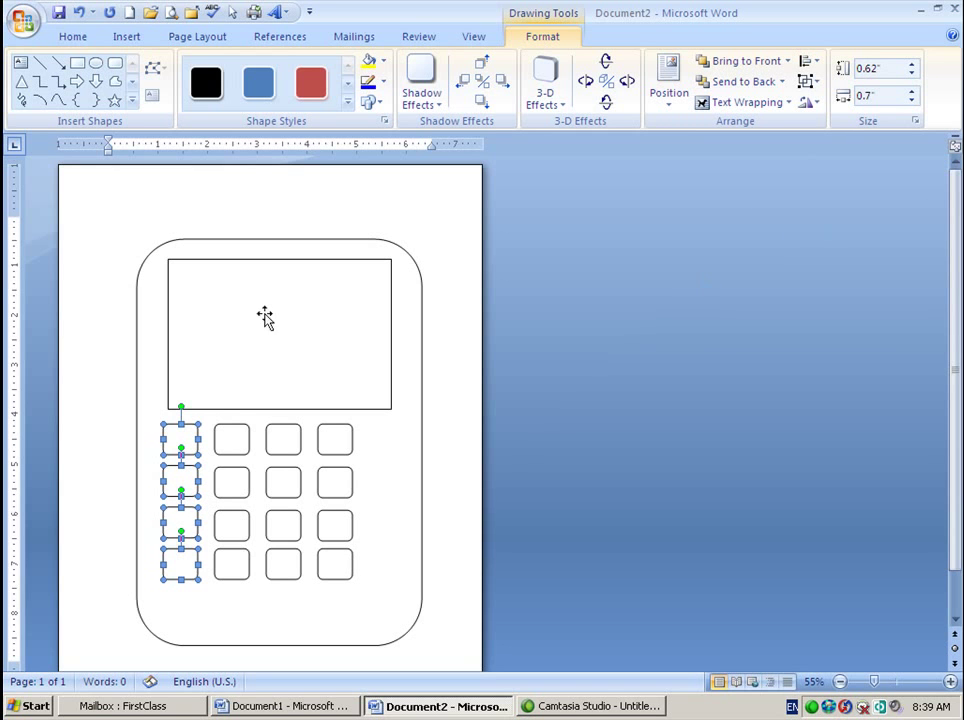
- Repeat the vertical distribution on the four buttons of the second keypad column
left_click(232, 446)
left_click(227, 486, "shift")
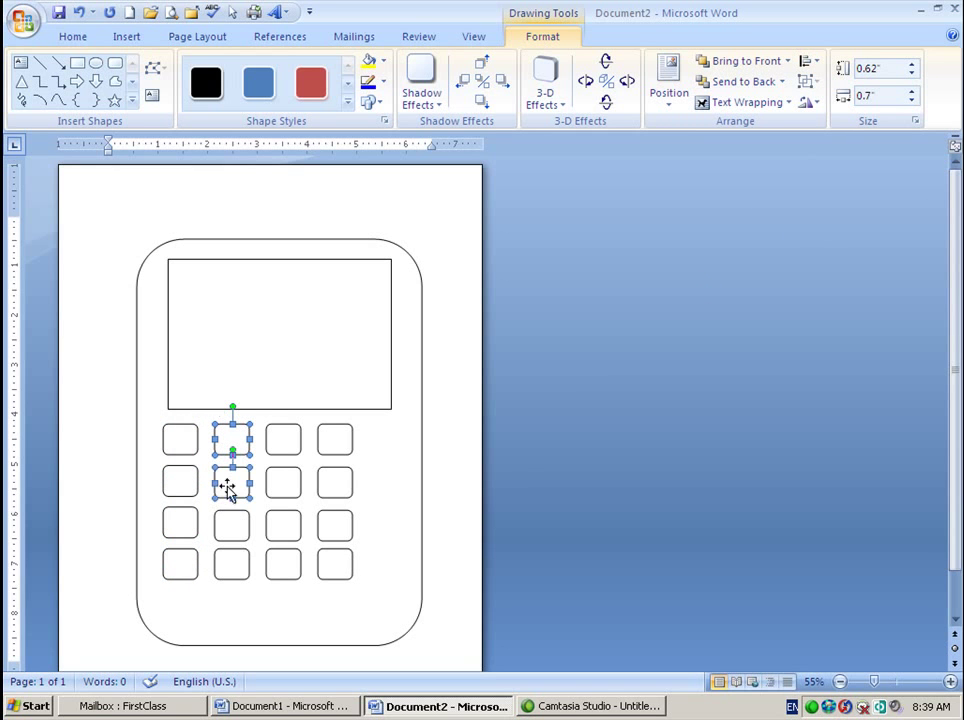
left_click(226, 528, "shift")
left_click(225, 564, "shift")
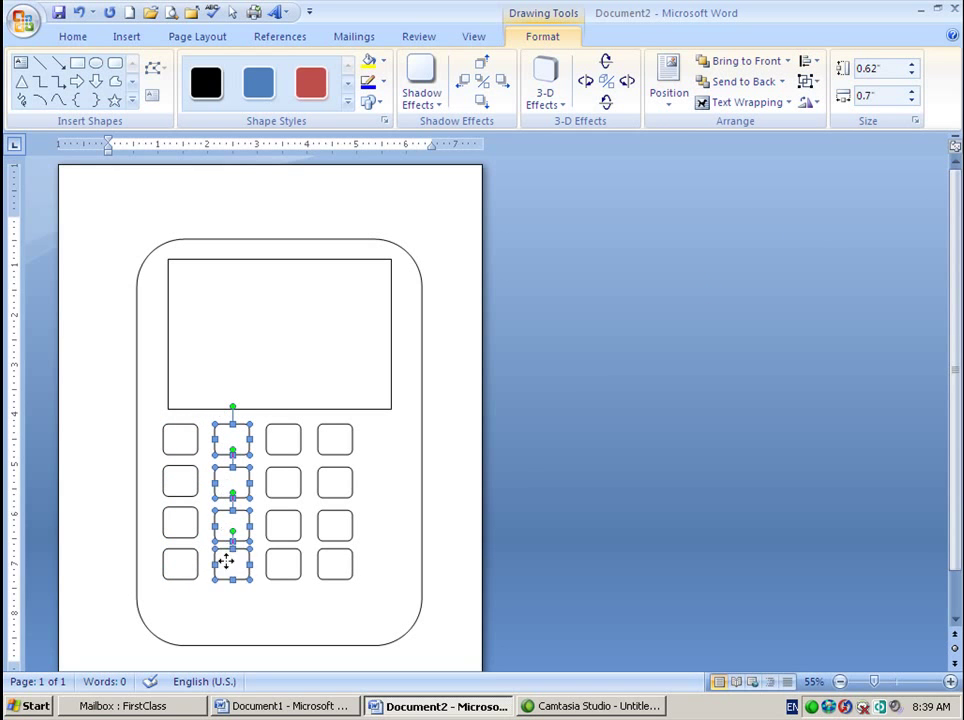
- Repeat the vertical distribution on the four buttons of the third keypad column
left_click(283, 443)
left_click(282, 484, "shift")
left_click(280, 527, "shift")
left_click(283, 562, "shift")
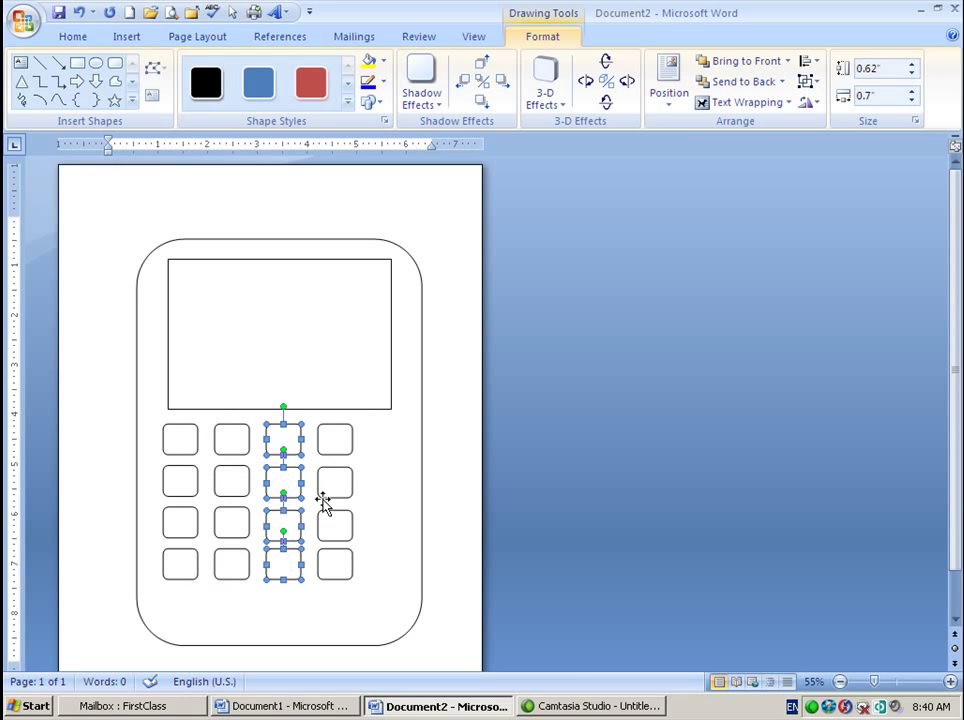
- Repeat the vertical distribution on the four buttons of the fourth keypad column and clear the selection
left_click(340, 442)
left_click(333, 490, "shift")
left_click(336, 525, "shift")
left_click(336, 564, "shift")
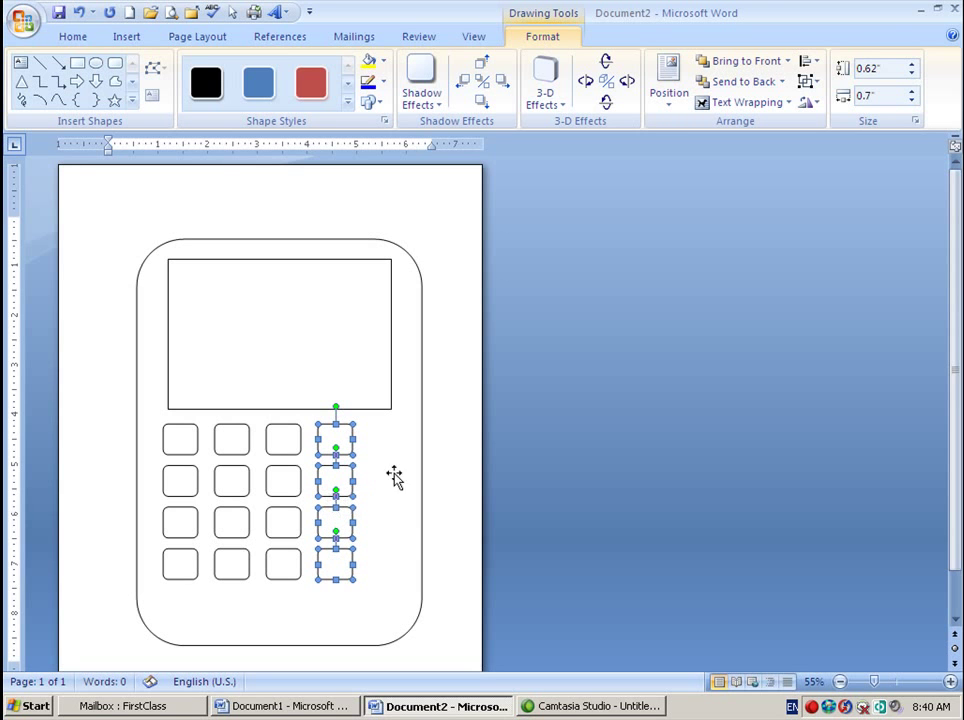
left_click(440, 497)
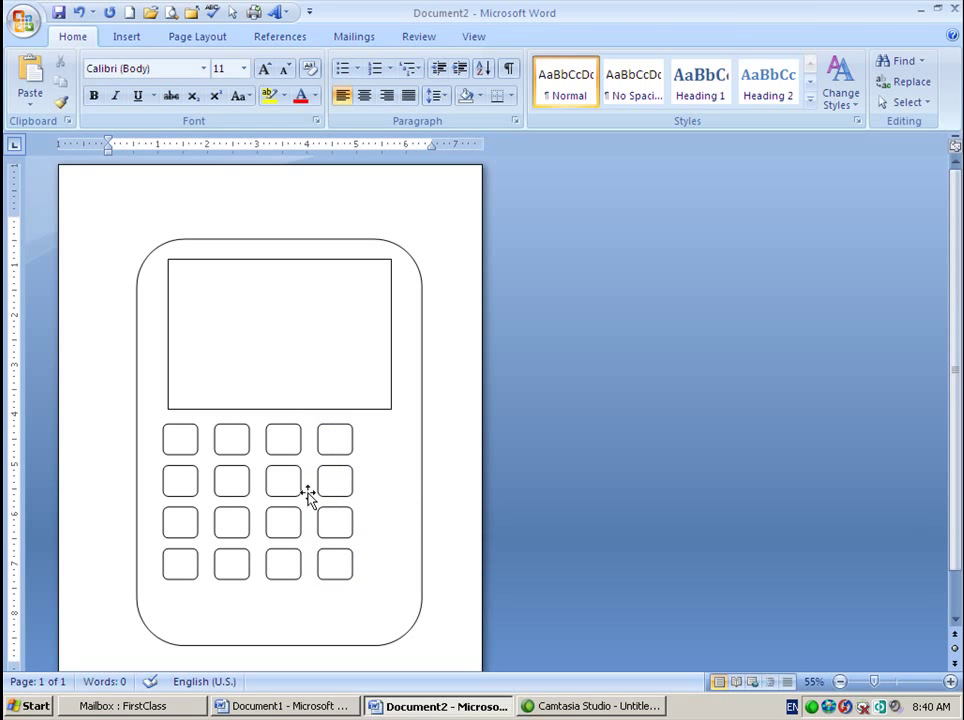
- Select all sixteen keypad buttons together with Select Objects and nudge them to the right to centre them beneath the screen
left_click(926, 103)
left_click(786, 150)
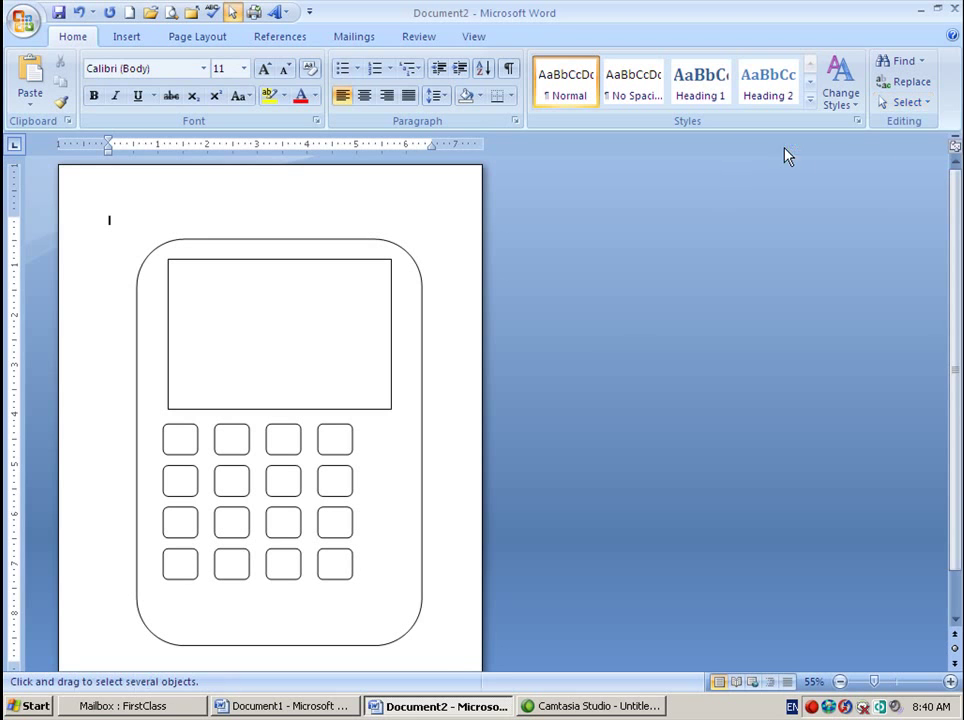
mouse_move(458, 651)
left_mouse_down()
mouse_move(415, 562)
mouse_move(267, 458)
mouse_move(147, 422)
left_mouse_up()
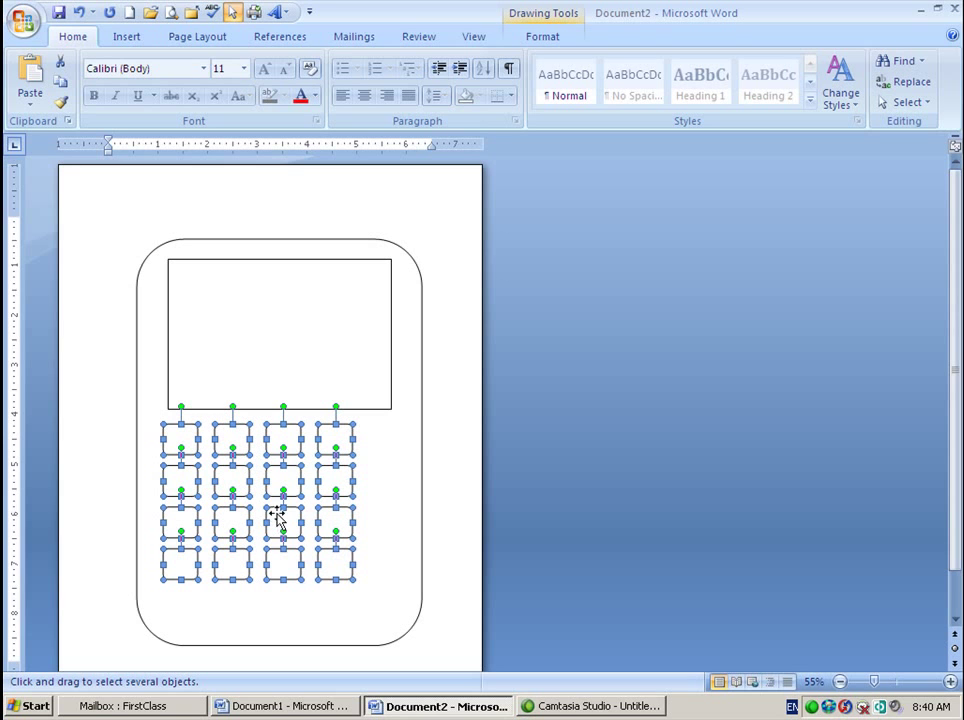
key("ctrl+Right")
key("ctrl+Right")
key("ctrl+Right")
key("ctrl+Right")
key("ctrl+Right")
key("ctrl+Right")
key("ctrl+Right")
key("ctrl+Right")
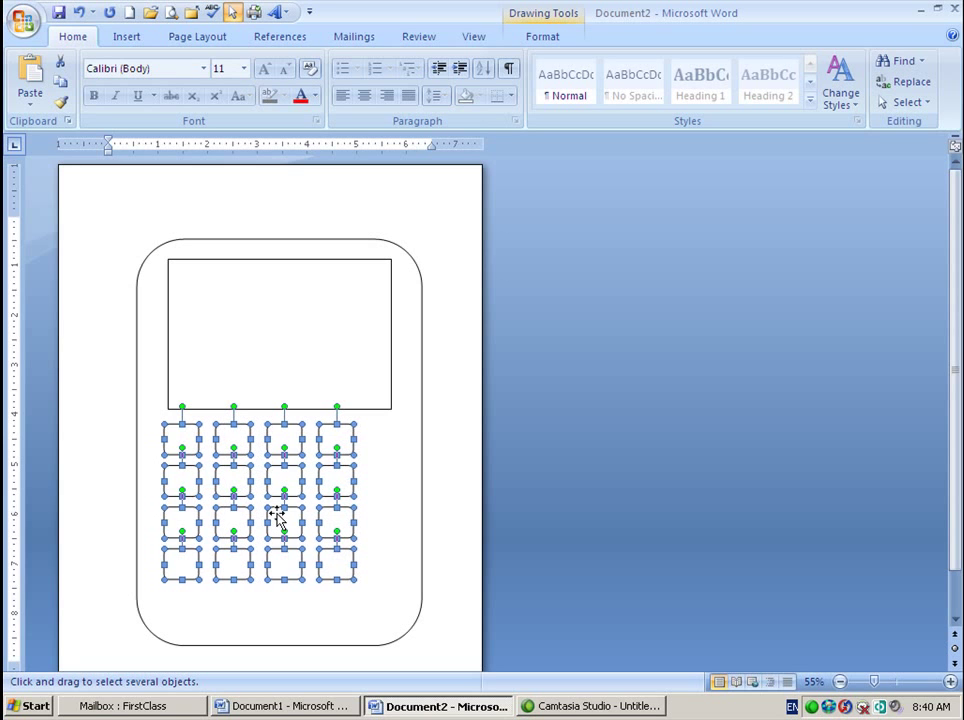
key("ctrl+Right")
key("ctrl+Right")
key("ctrl+Right")
key("ctrl+Right")
key("ctrl+Right")
key("ctrl+Right")
key("ctrl+Right")
key("ctrl+Right")
key("ctrl+Right")
key("ctrl+Right")
key("ctrl+Right")
key("ctrl+Right")
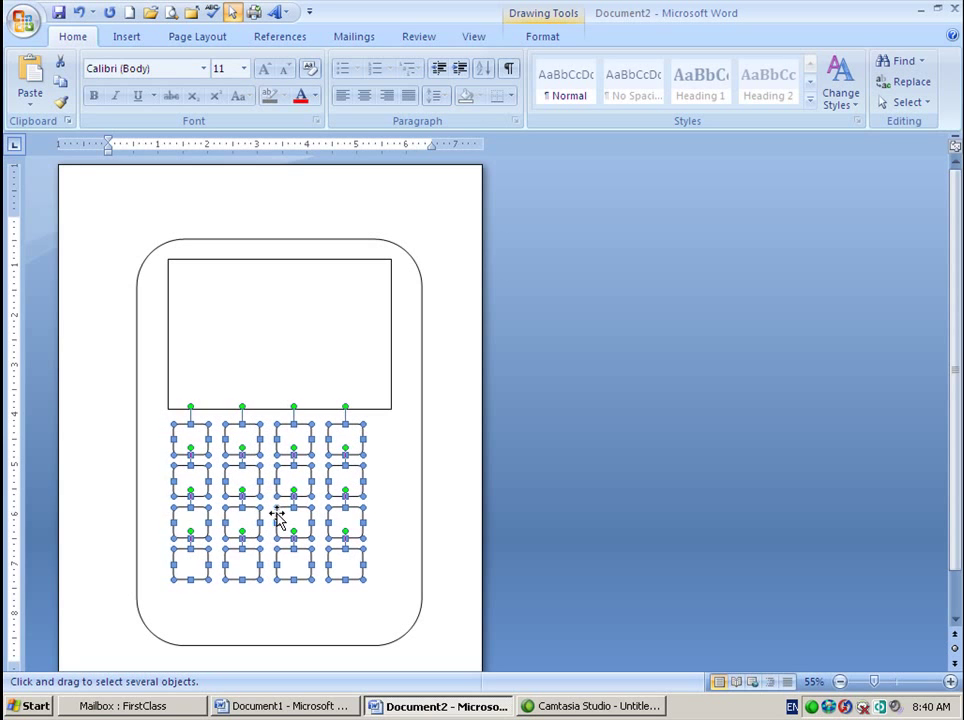
- Nudge the sixteen selected keypad buttons slightly down, away from the device's screen
key("ctrl+Down")
key("ctrl+Down")
key("ctrl+Down")
key("ctrl+Down")
key("ctrl+Down")
key("ctrl+Down")
key("ctrl+Down")
key("ctrl+Down")
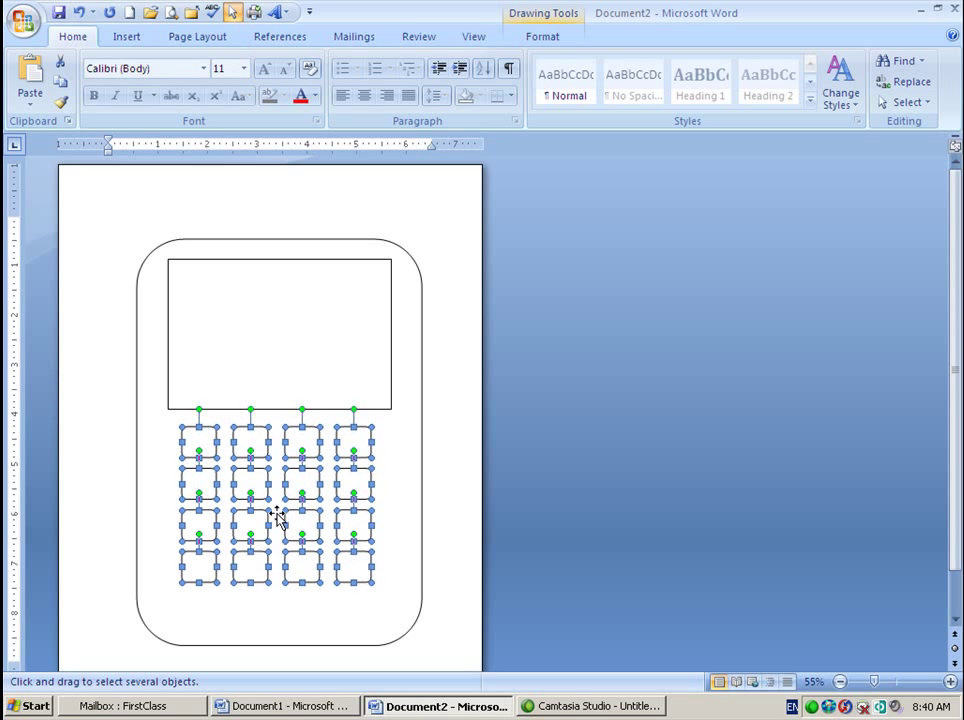
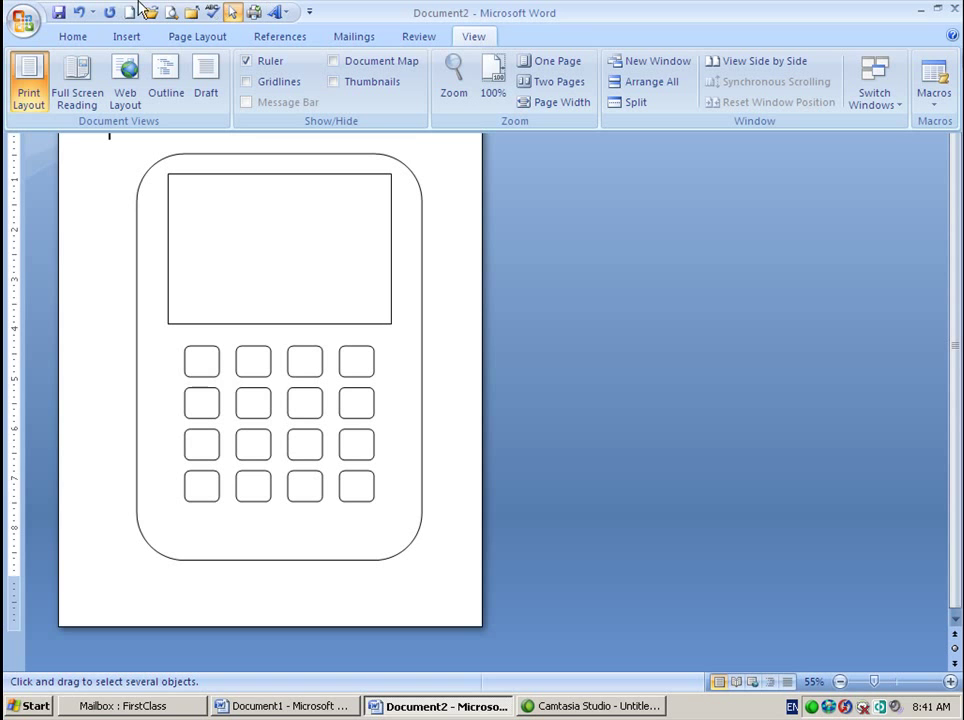
- Insert a WordArt object in the first, plain outlined style with the text 1
left_click(80, 40)
double_click(110, 40)
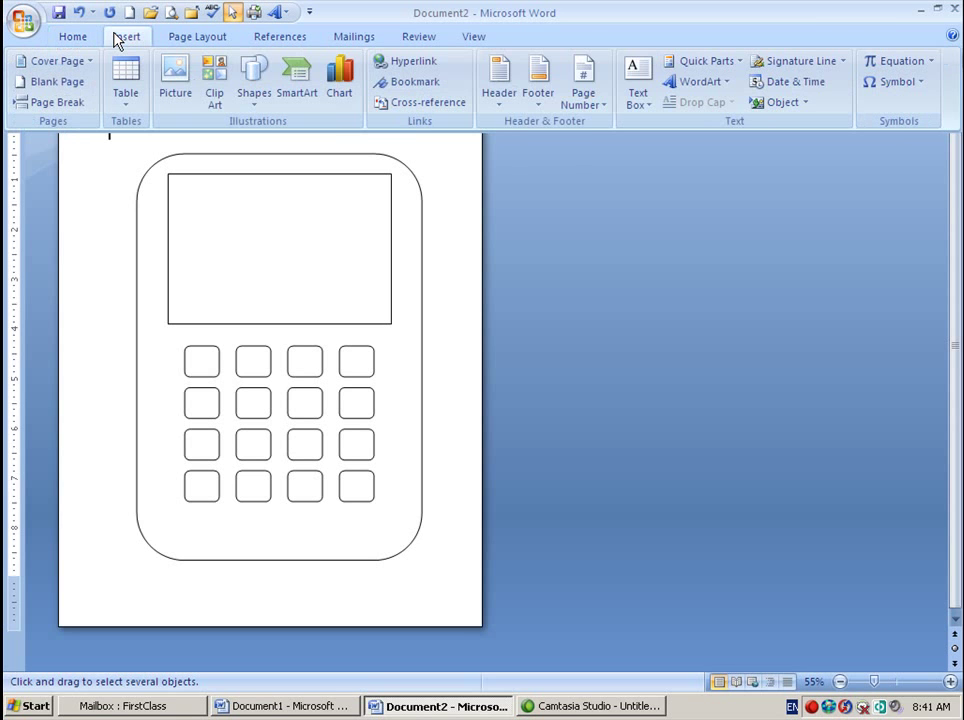
left_click(731, 90)
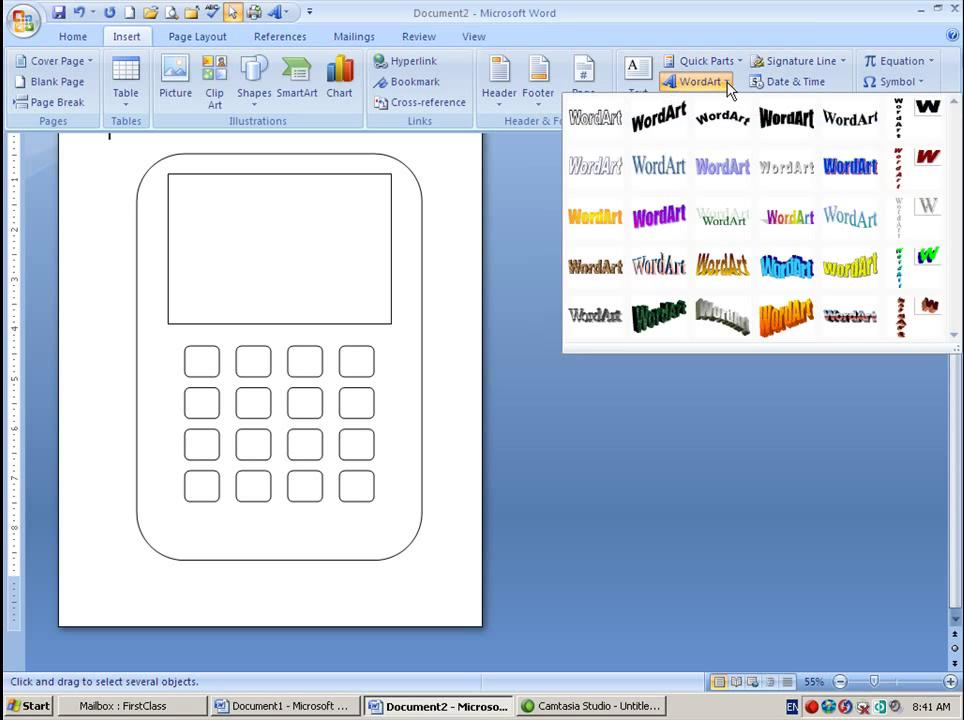
left_click(596, 121)
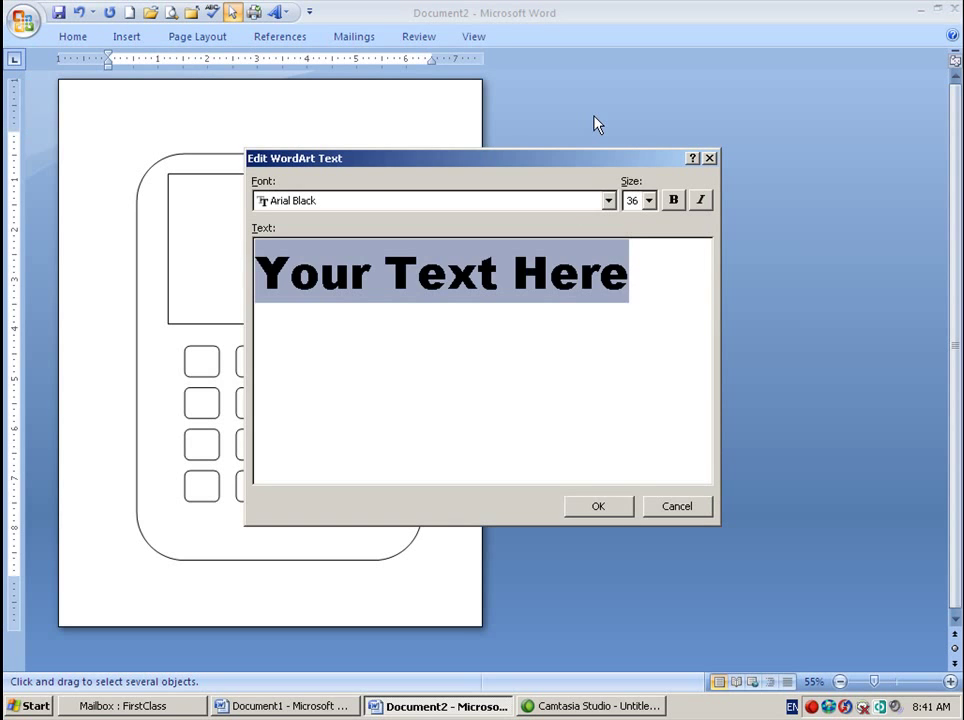
type("1")
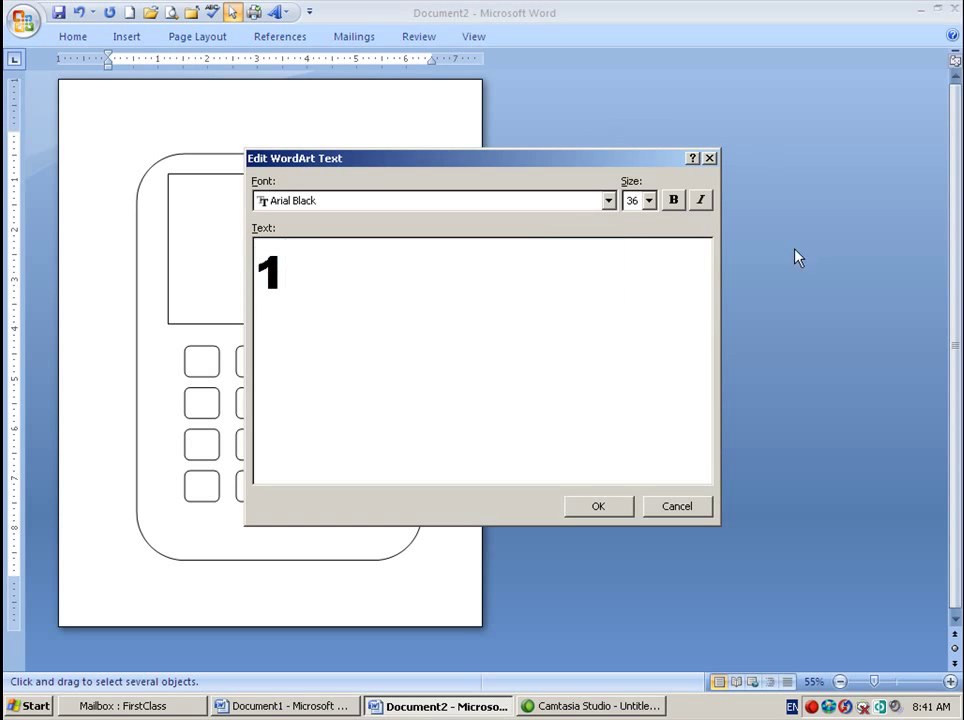
left_click(604, 510)
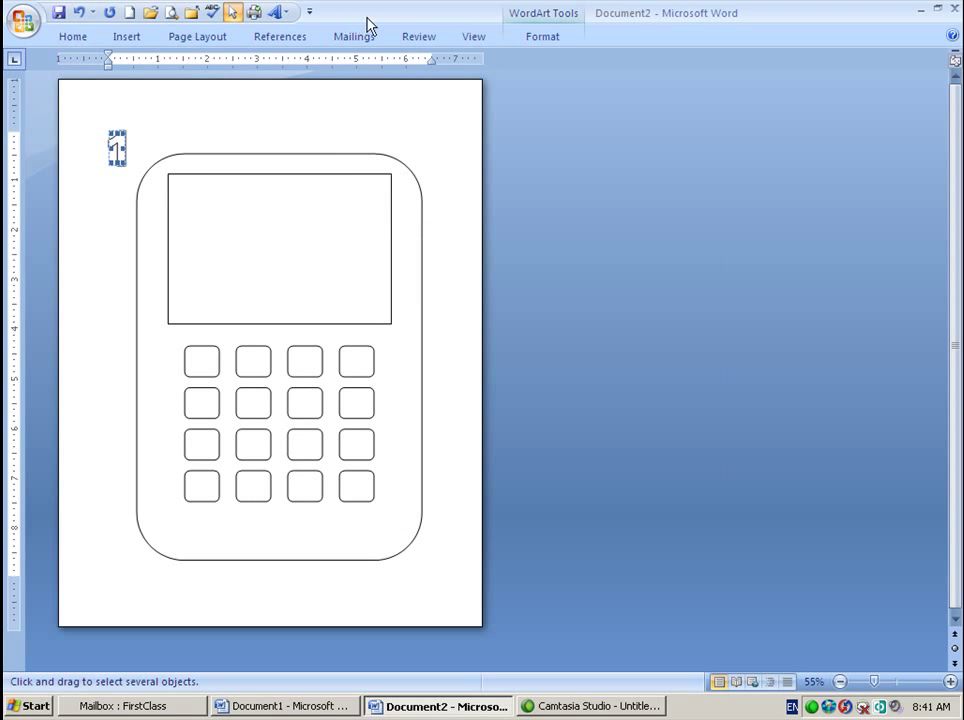
- Fill the WordArt 1 with black and set its text wrapping so that it floats in front of the text
left_click(540, 38)
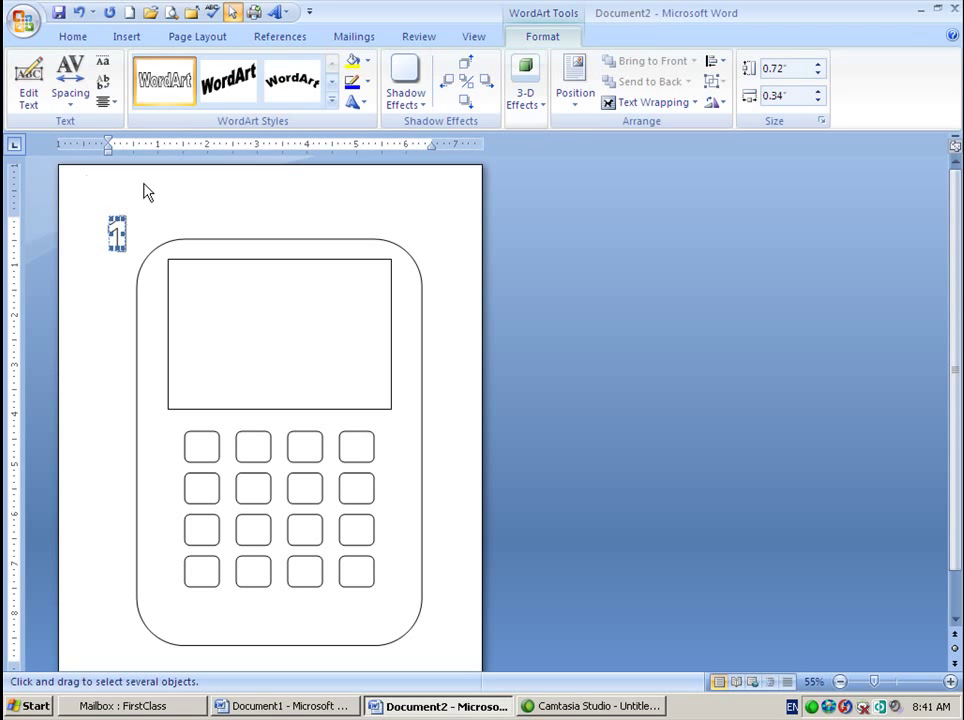
left_click(367, 62)
left_click(368, 98)
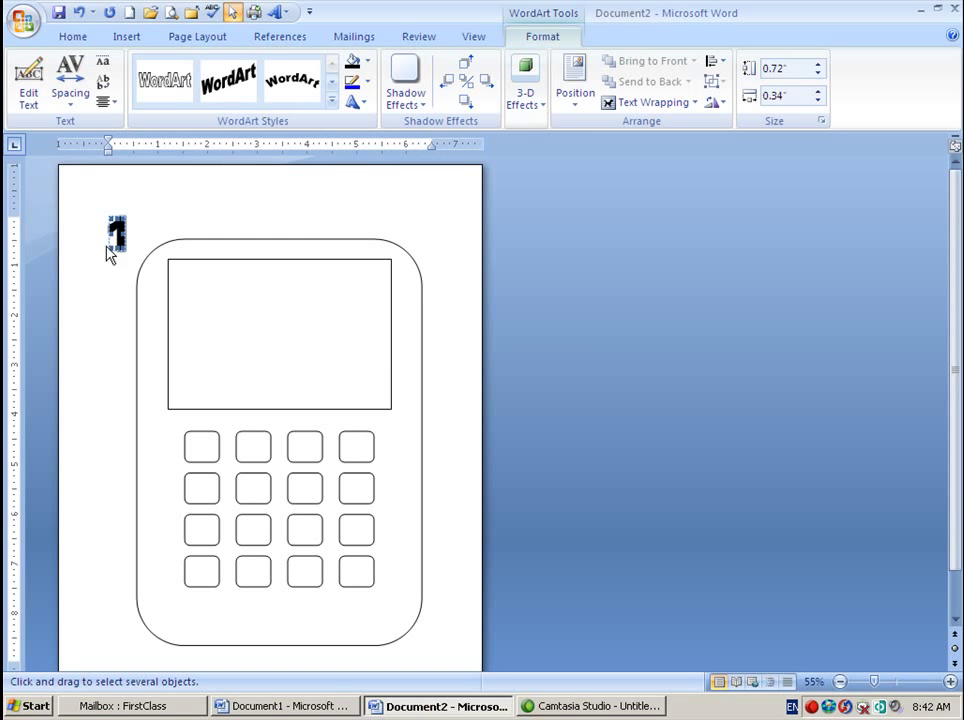
left_click(620, 103)
left_click(622, 209)
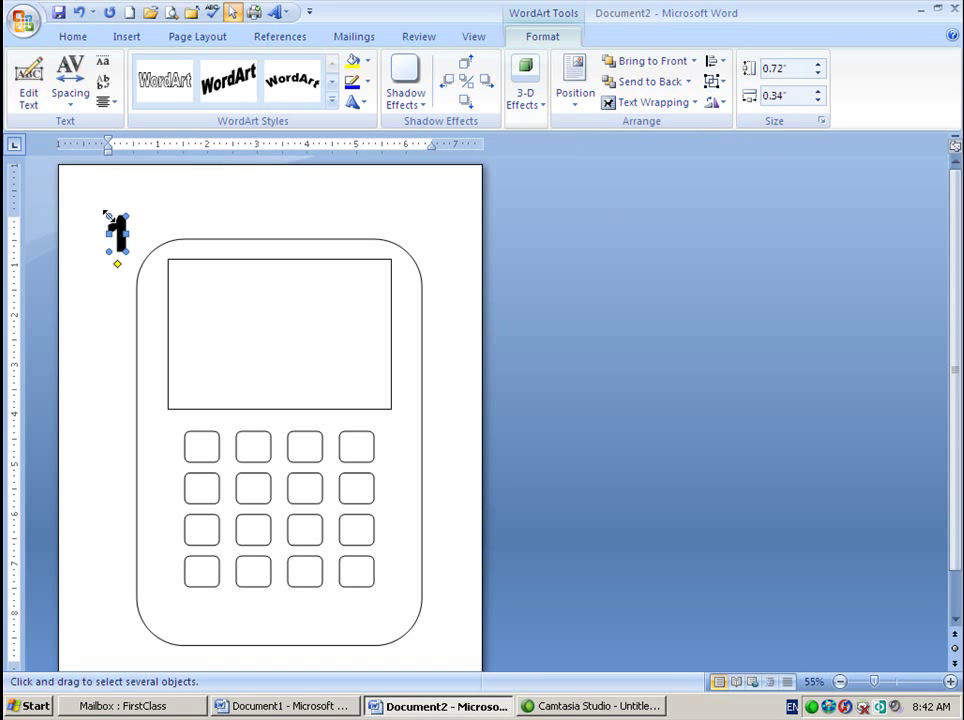
- Shrink the WordArt 1 to fit inside a button and centre it on the first button of the keypad's first row
left_click_drag(106, 220, 109, 222)
left_click_drag(182, 428, 200, 441)
left_click_drag(195, 433, 204, 441)
left_click_drag(199, 447, 199, 441)
left_click(74, 38)
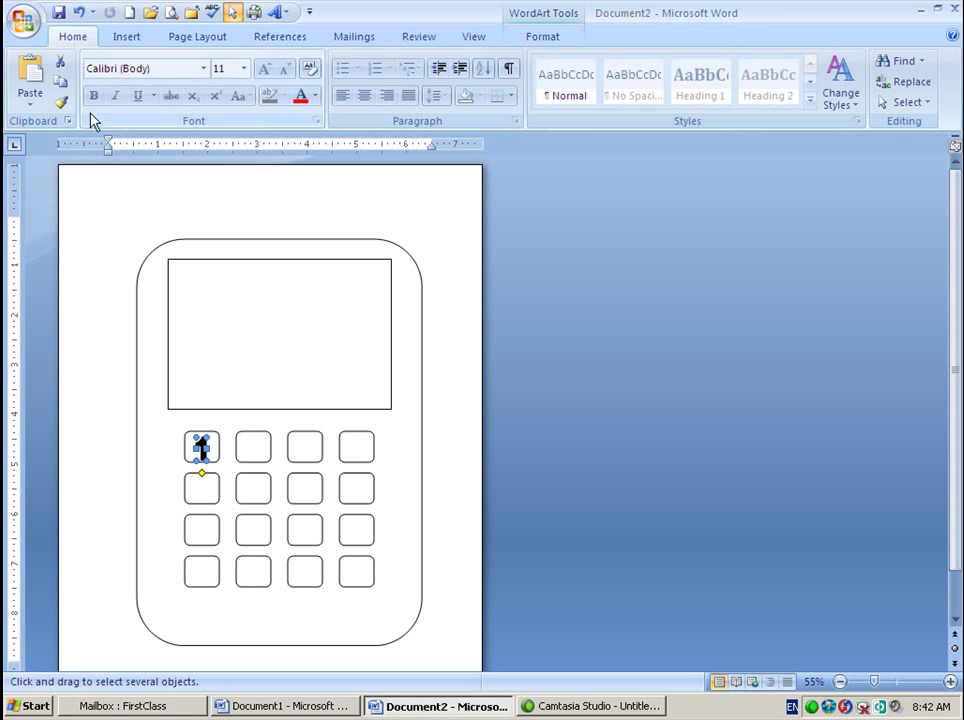
- Paste about a dozen copies of the WordArt 1 onto the keypad for labelling the other buttons
left_click(32, 78)
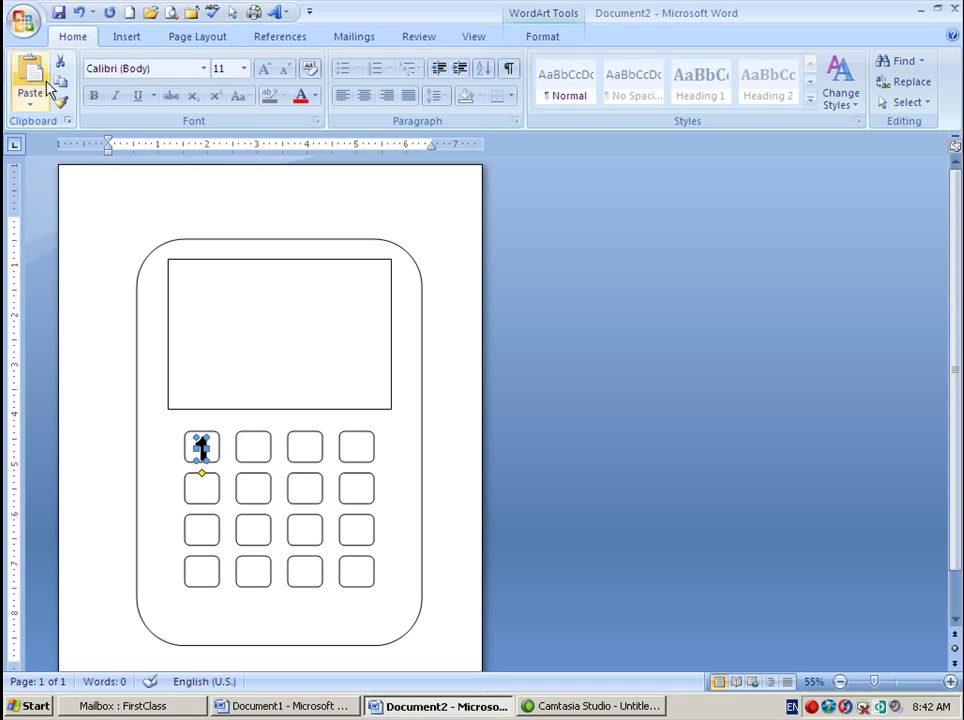
left_click(32, 80)
left_click(32, 80)
left_click(32, 80)
left_click(32, 80)
left_click(32, 80)
left_click(32, 80)
left_click(32, 80)
left_click(32, 80)
left_click(32, 80)
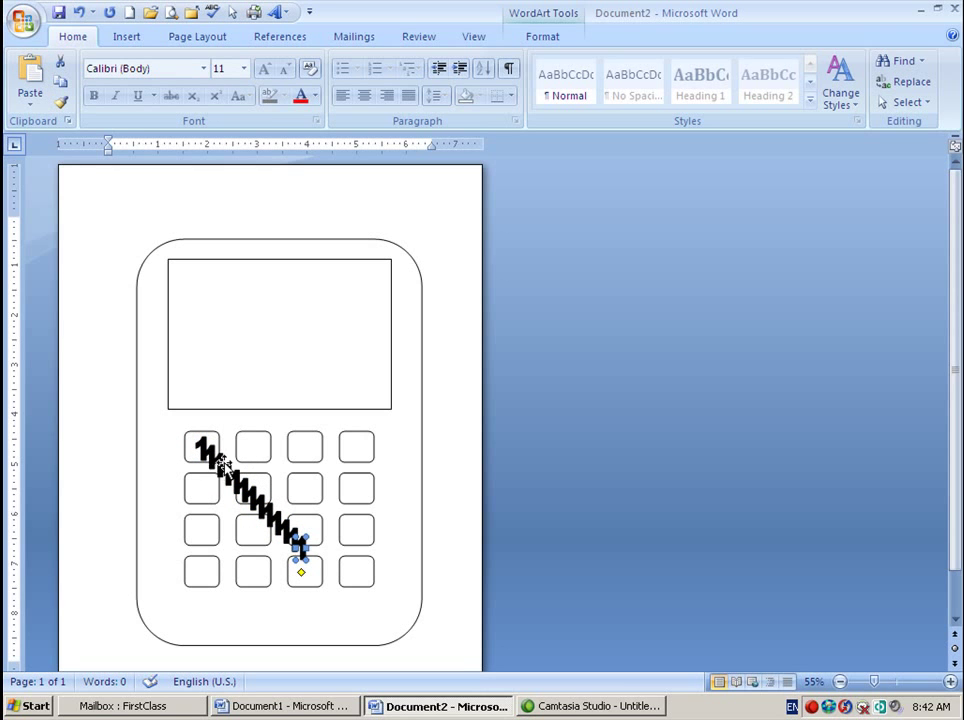
- Move one copied WordArt 1 onto the second button of the first row and change its text to 2
left_click(220, 462)
left_click_drag(251, 441, 250, 450)
left_click(250, 444)
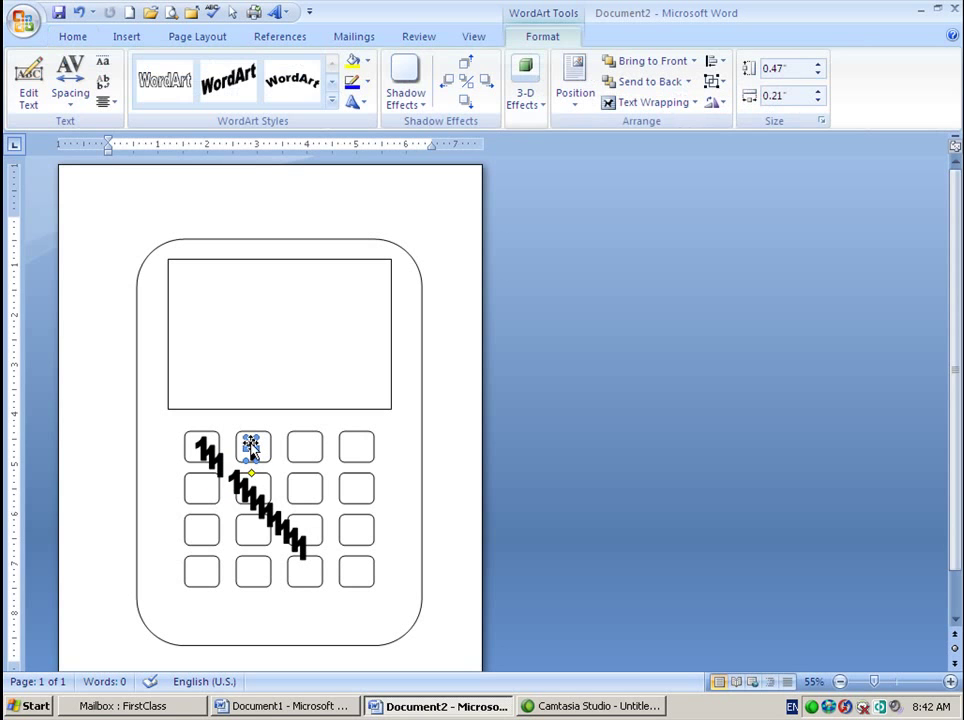
left_click(30, 89)
type("2")
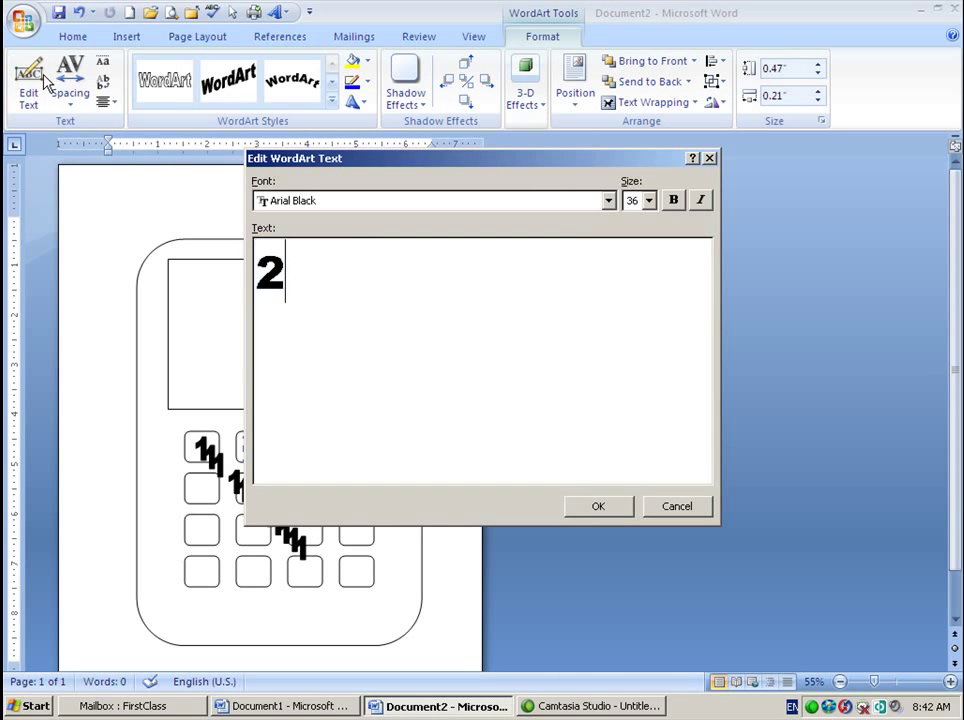
left_click(594, 508)
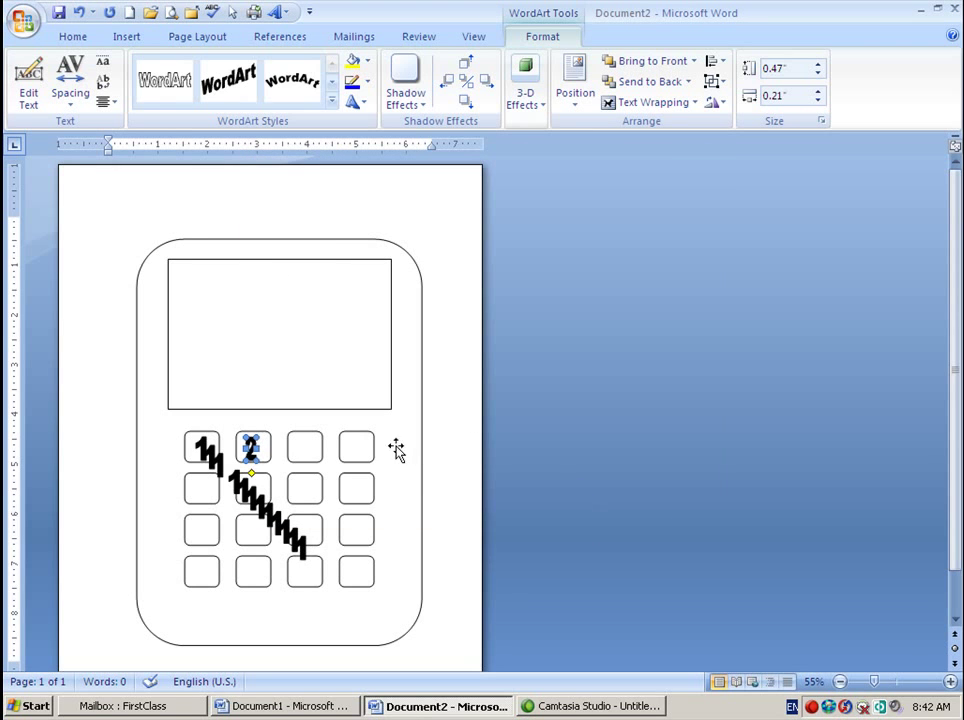
- Place another copied WordArt 1 on the third button of the first row and change its text to 3
left_click(216, 462)
left_click_drag(307, 444, 311, 446)
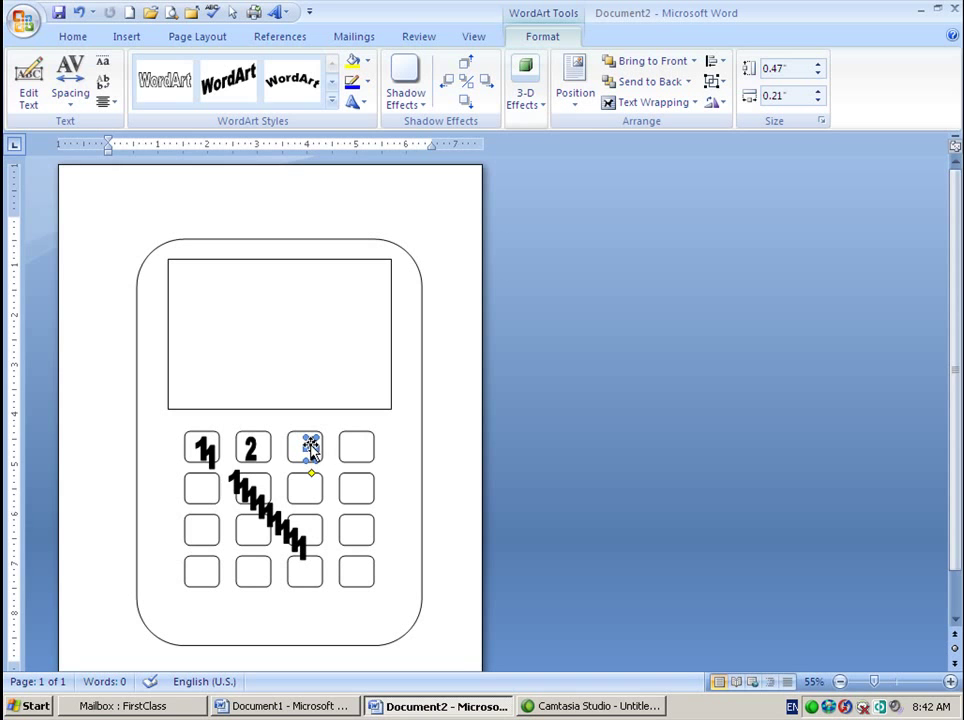
left_click(30, 80)
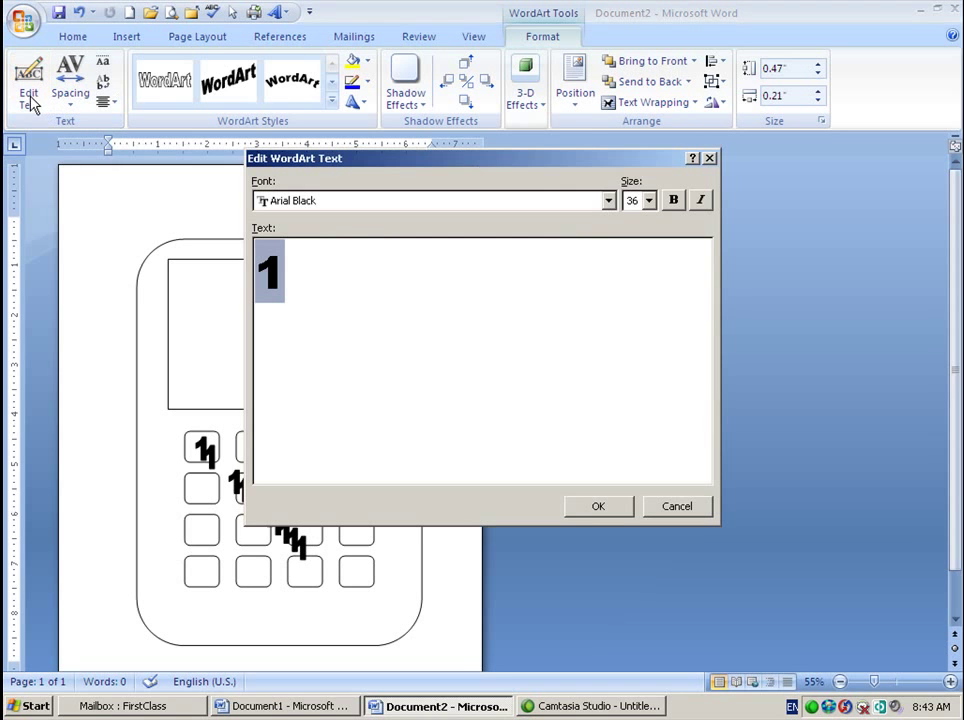
type("3")
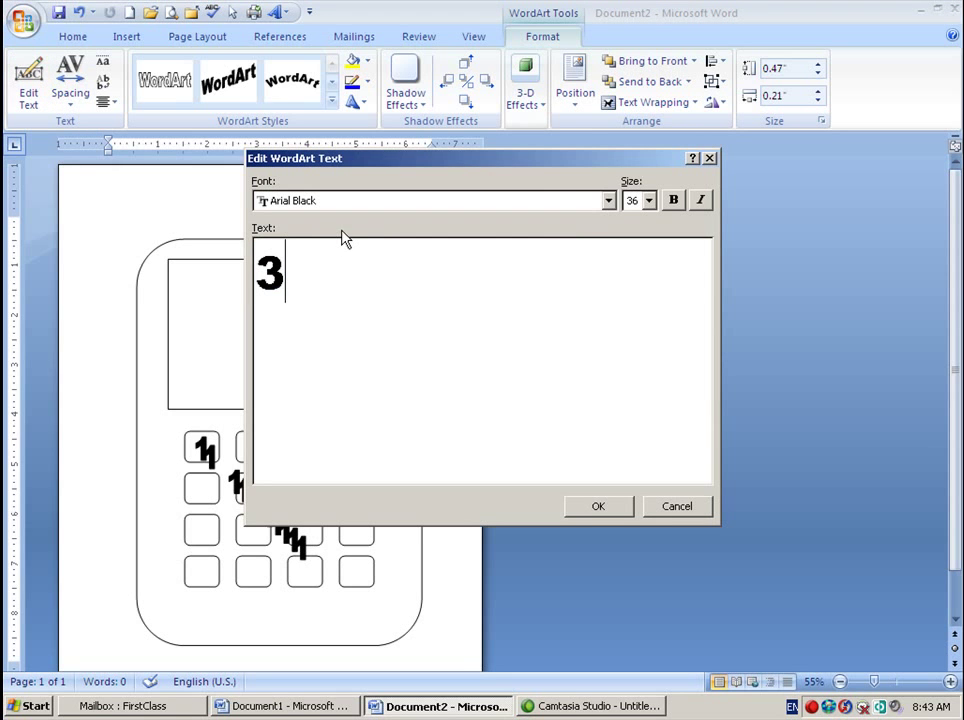
left_click(593, 510)
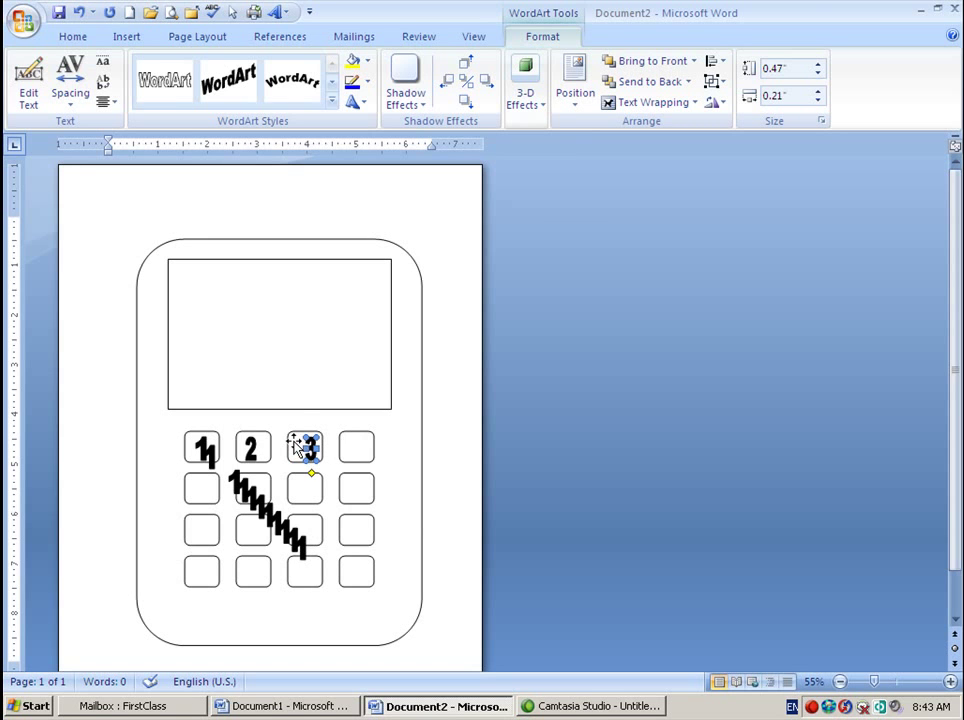
- Align the WordArt 3 with its button using Align Center and Align Middle
left_click(296, 447, "shift")
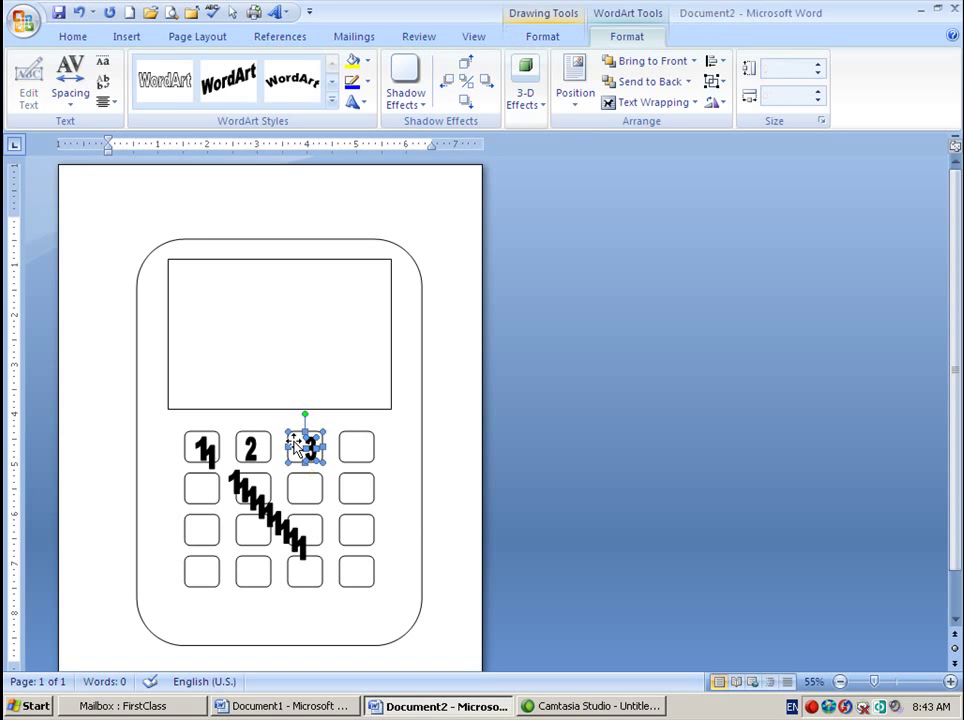
left_click(716, 62)
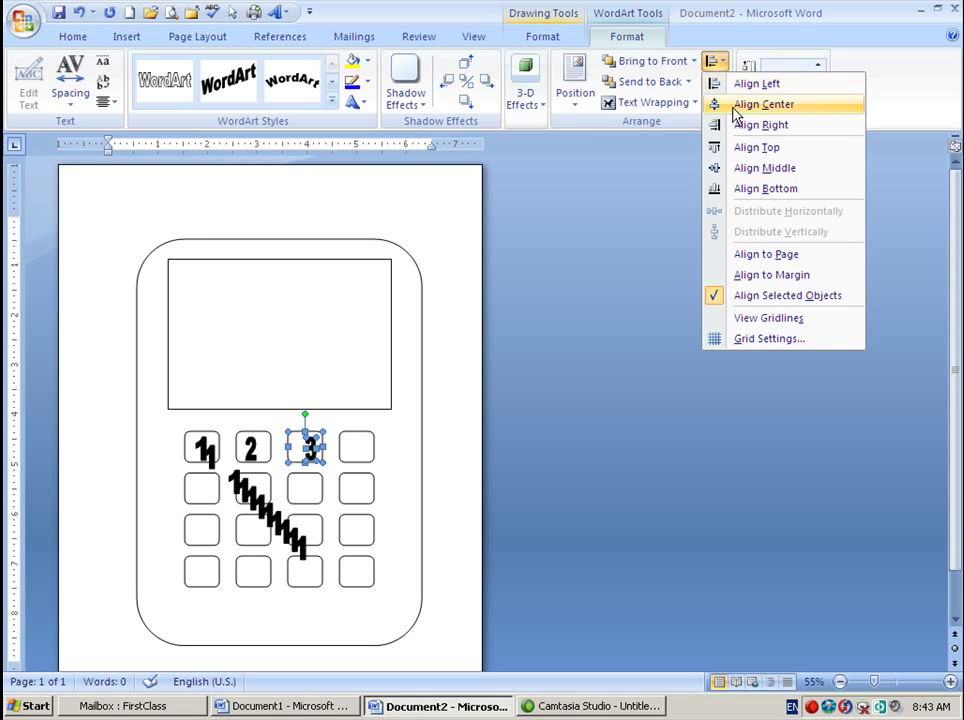
left_click(725, 104)
left_click(727, 70)
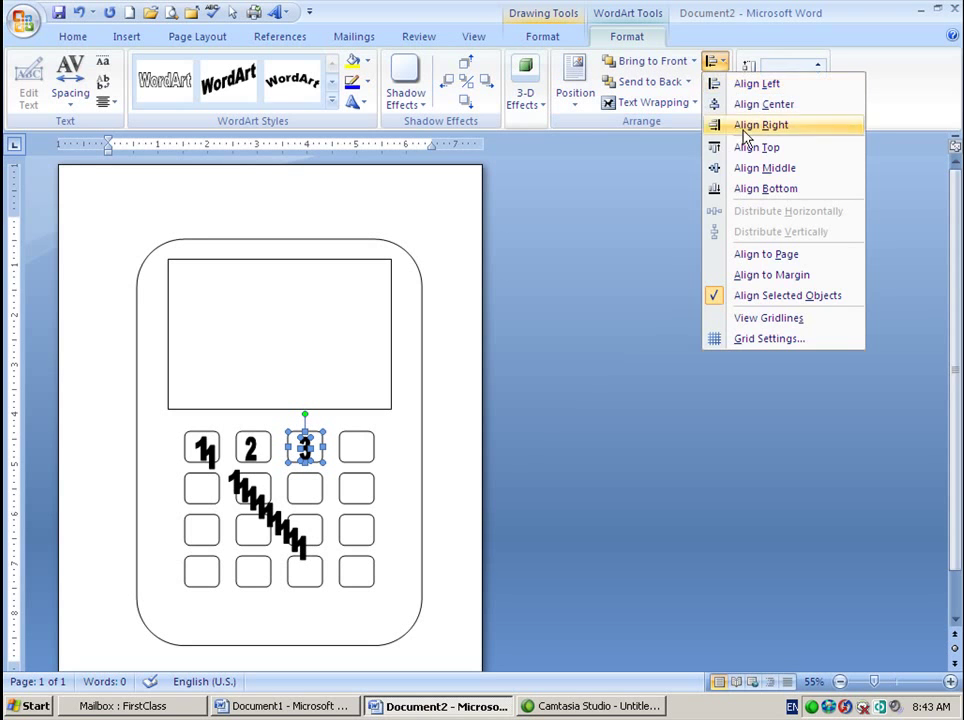
left_click(757, 170)
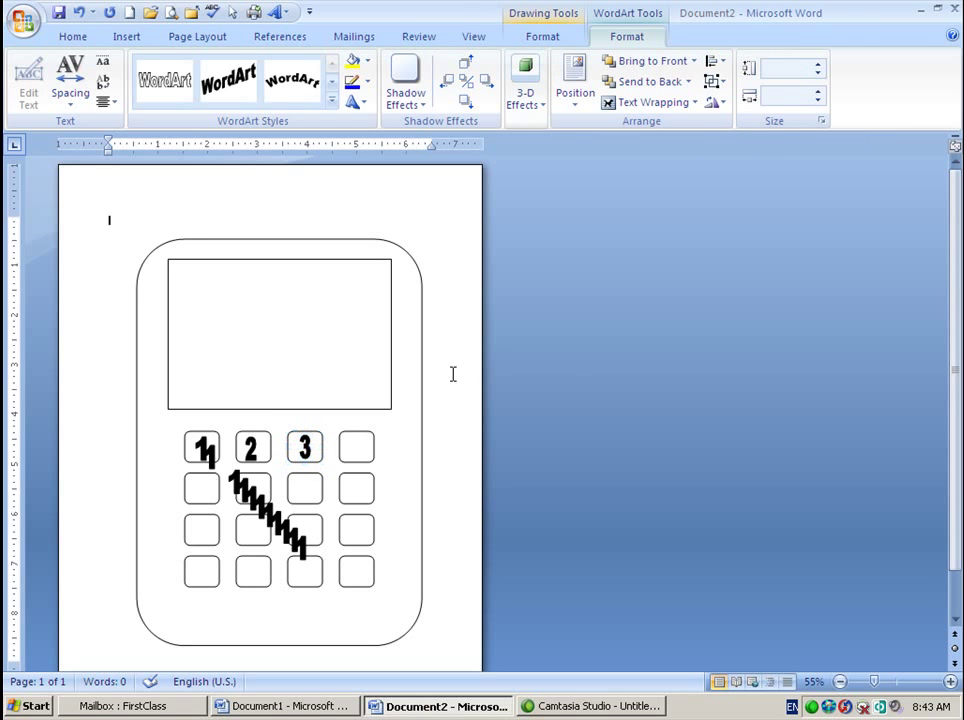
left_click(452, 373)
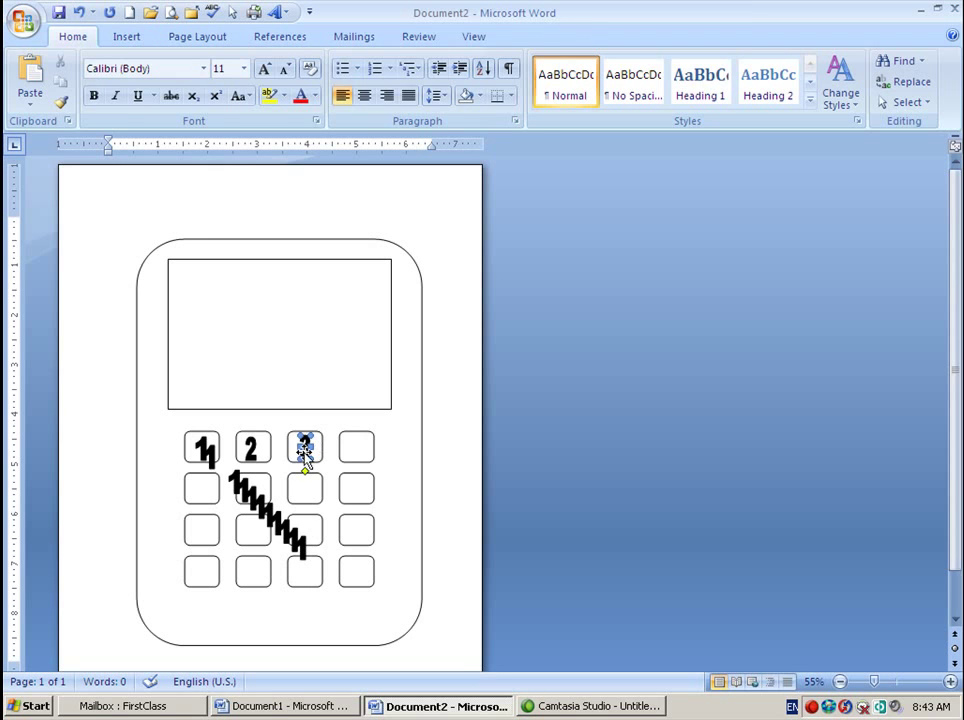
- Group the WordArt 3 with the third button of the first row
left_click(304, 451)
left_click(298, 452, "shift")
right_click(297, 447)
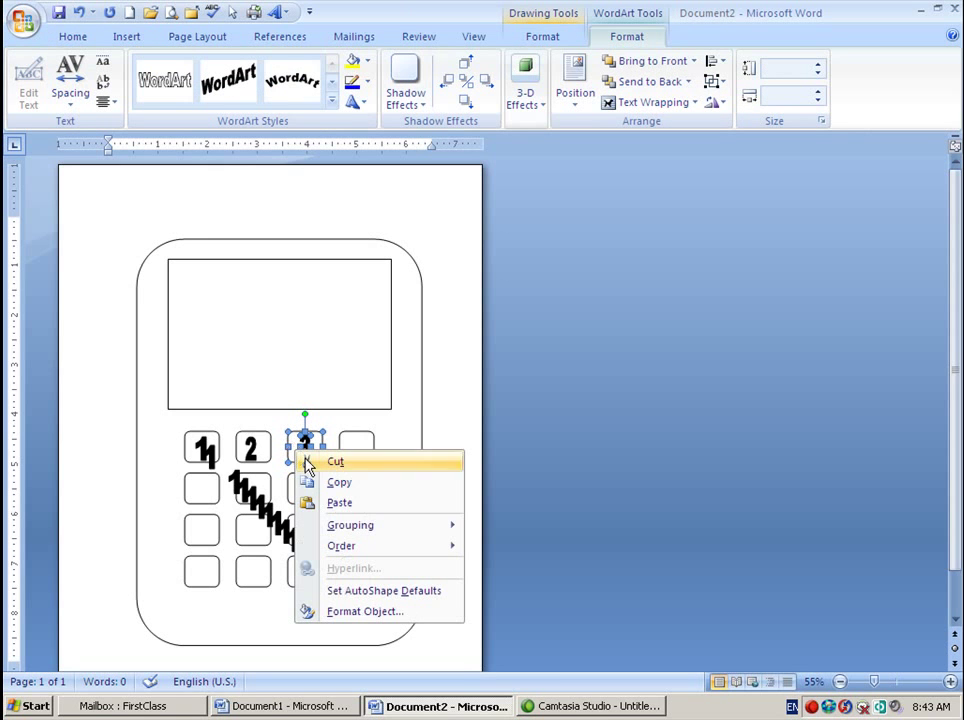
mouse_move(345, 530)
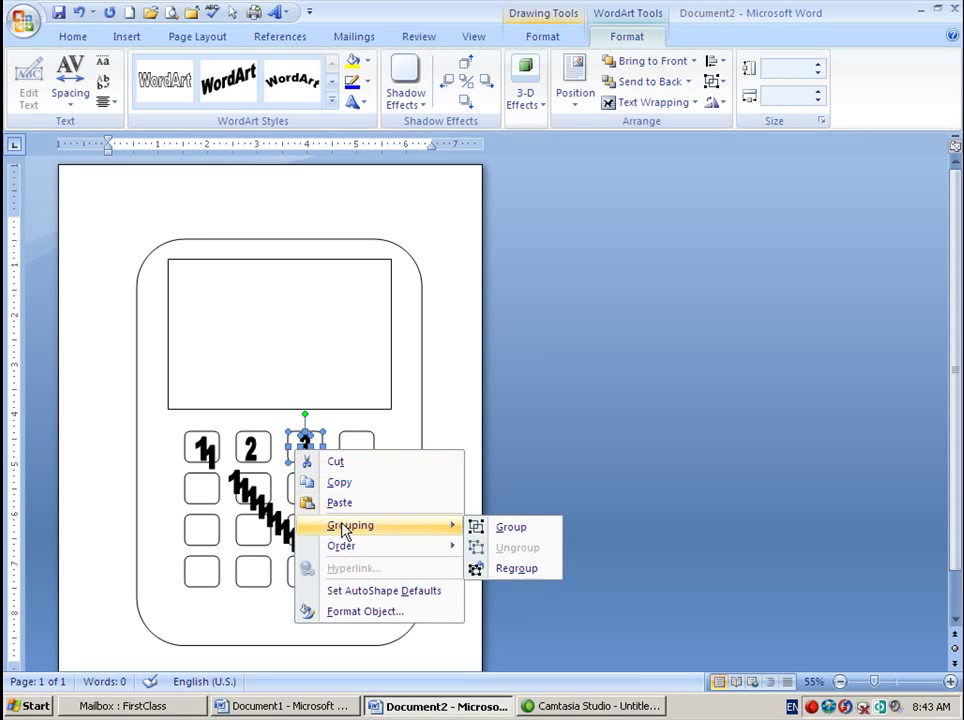
left_click(511, 527)
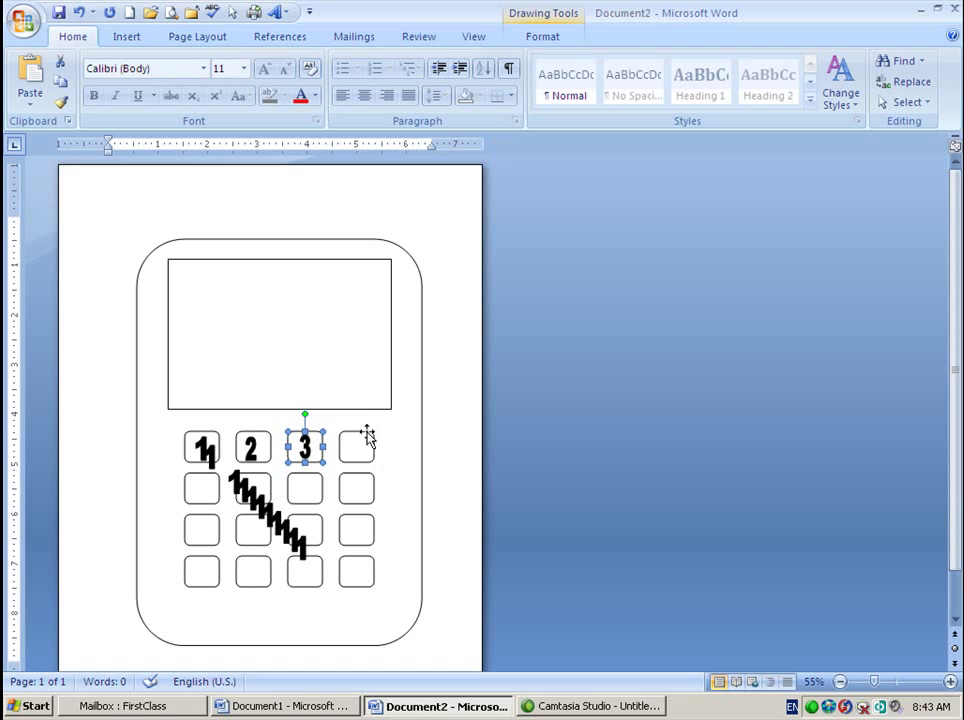
- Send the device's large screen rectangle behind the body and bring it to the front again
left_click(268, 338)
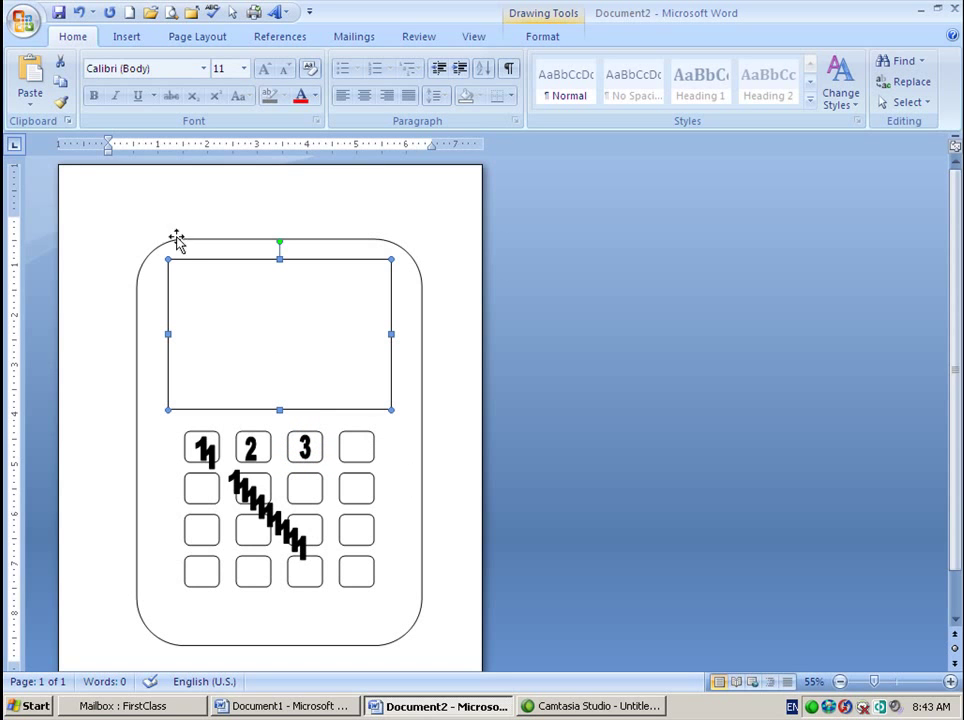
double_click(225, 298)
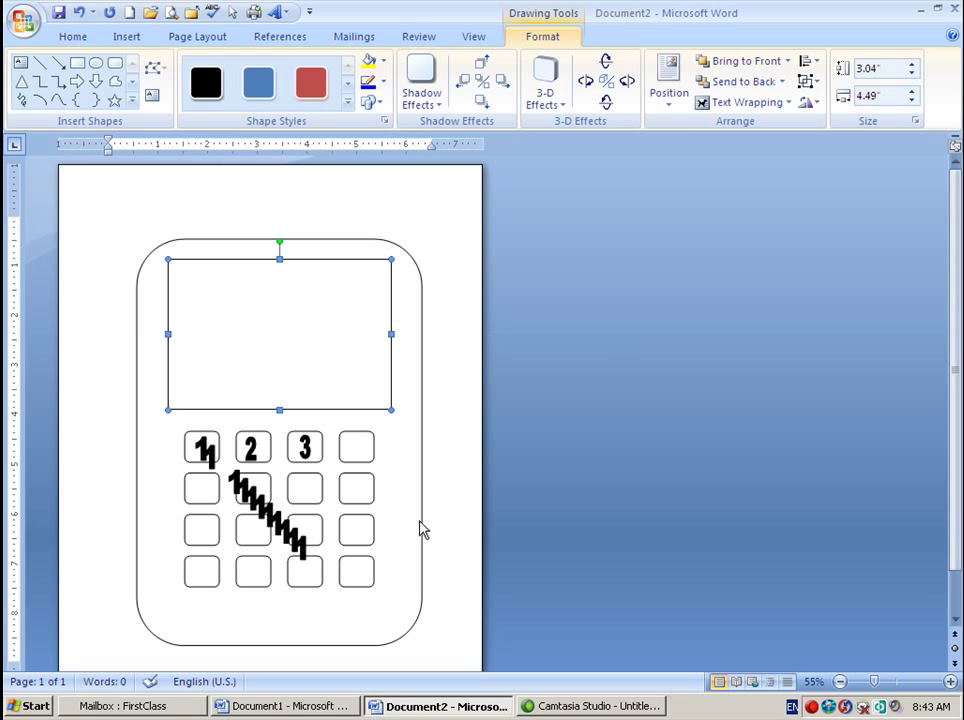
left_click(763, 80)
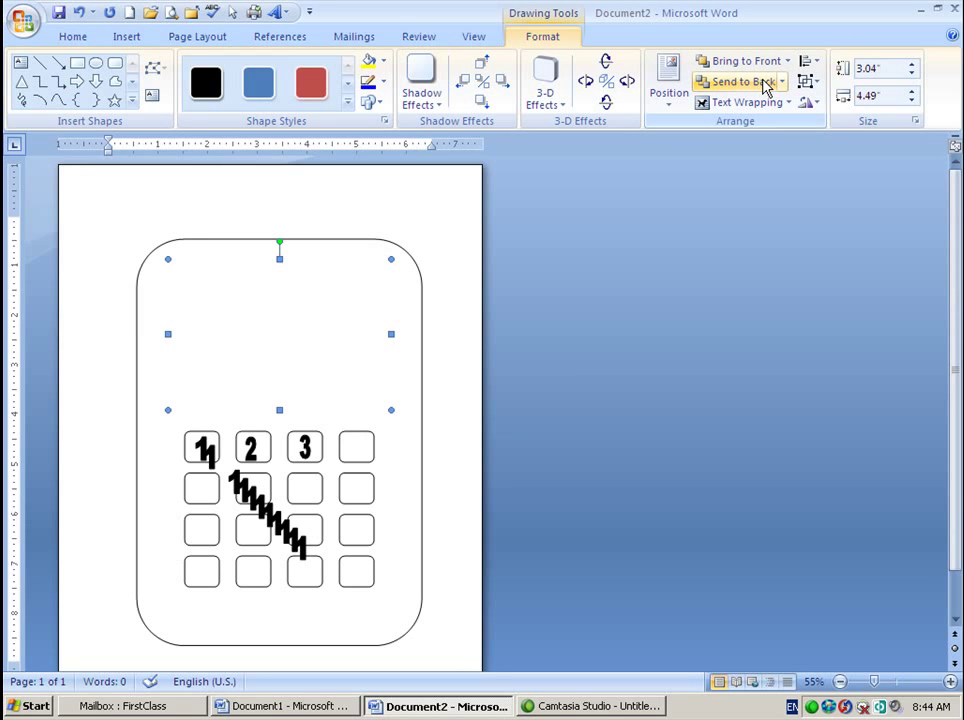
left_click(765, 61)
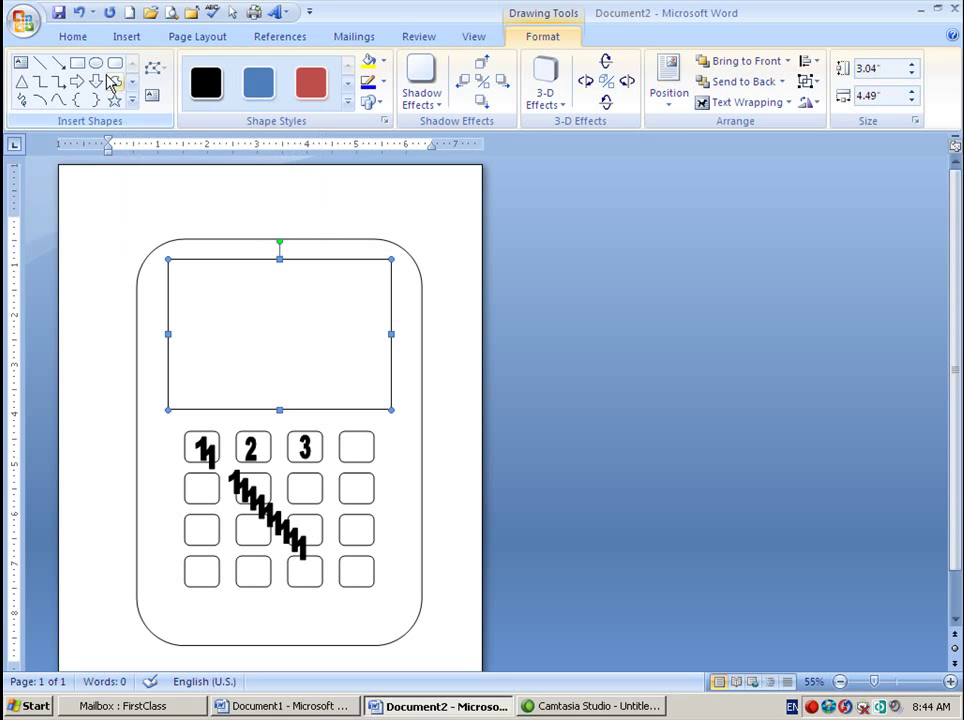
- Draw an antenna above the body's upper edge from a rectangle about 0.51" by 0.36" and an ellipse about 0.28" by 0.55"
left_click(77, 62)
left_click_drag(363, 241, 382, 213)
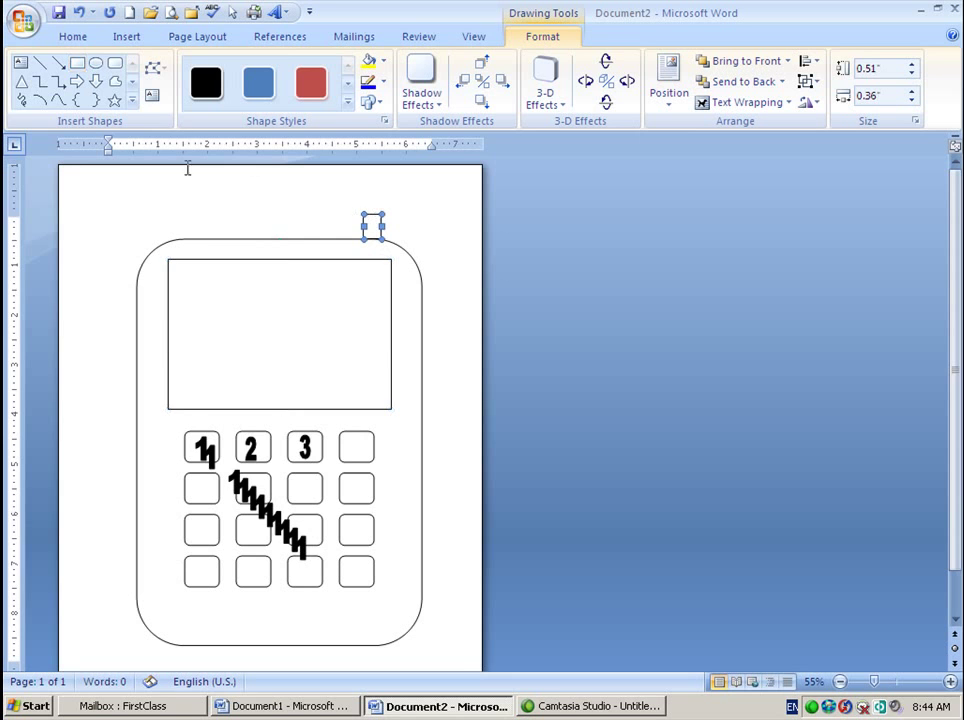
left_click(96, 62)
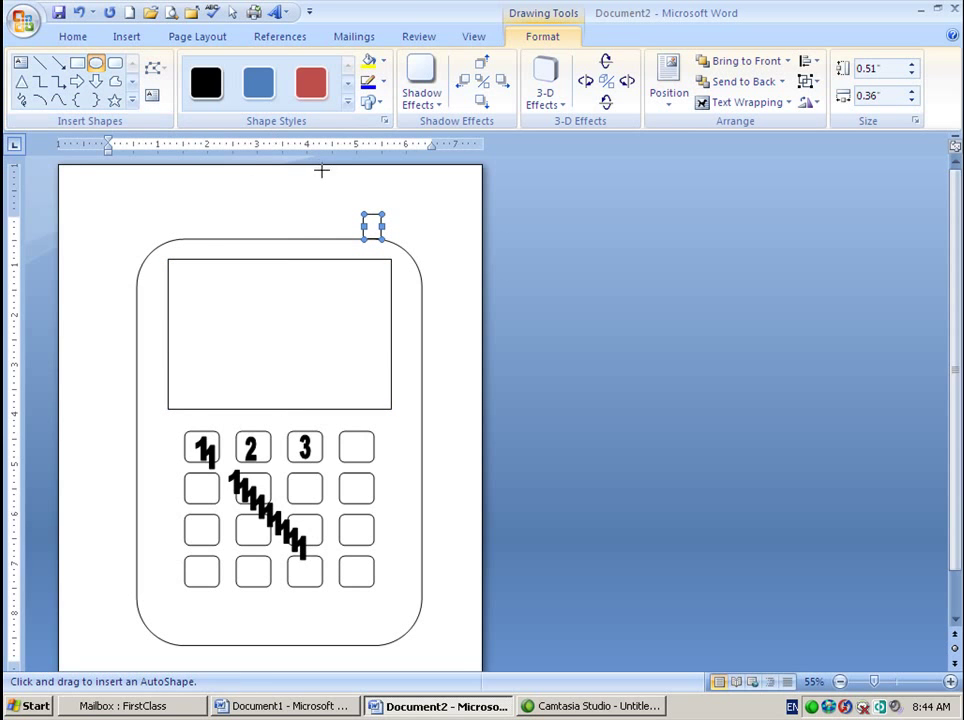
left_click_drag(359, 200, 387, 216)
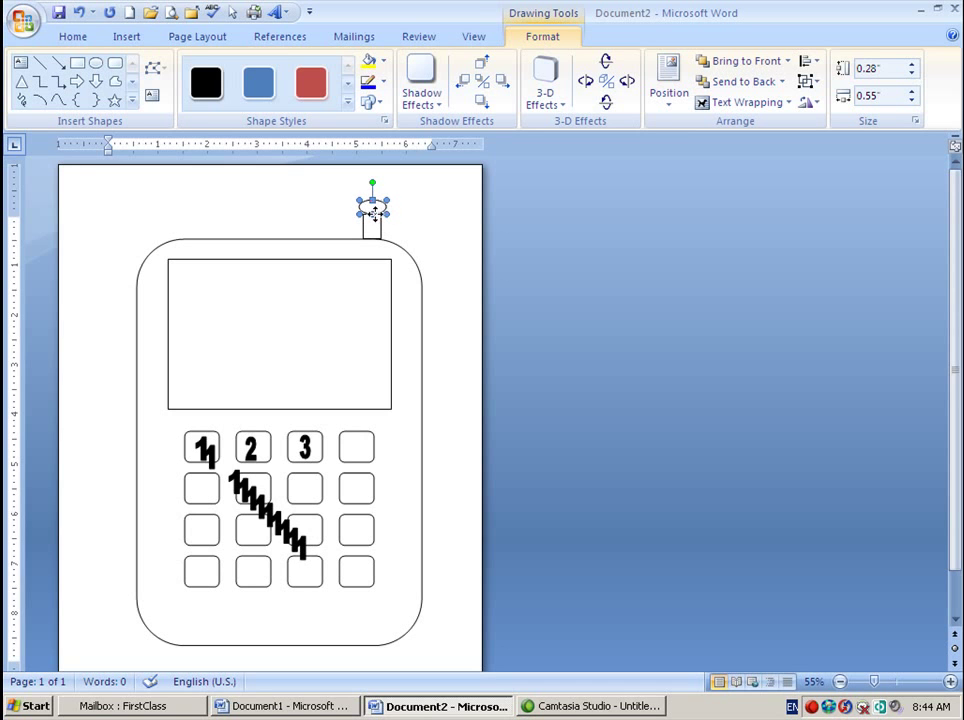
left_click(425, 213)
- Check the option for snapping objects to other objects in the drawing grid settings
left_click(369, 211)
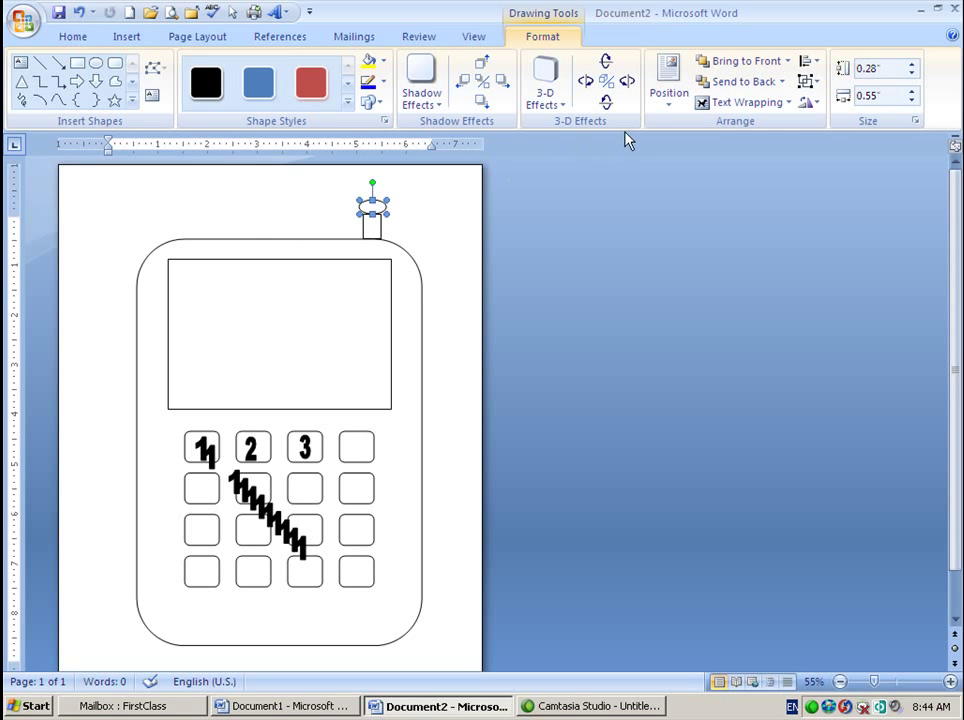
left_click(818, 64)
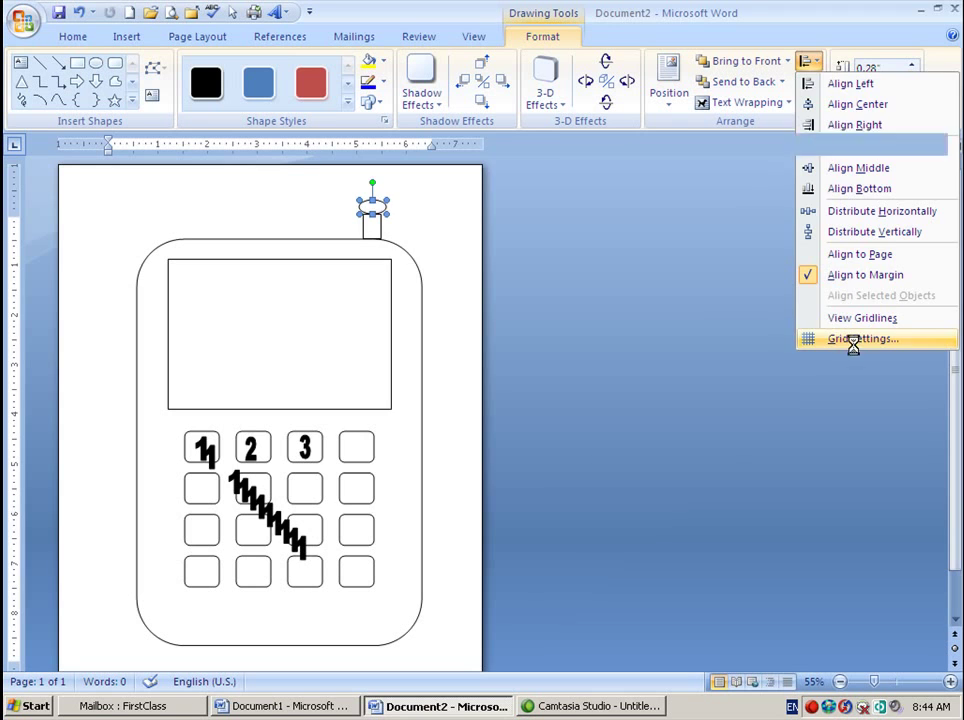
left_click(855, 341)
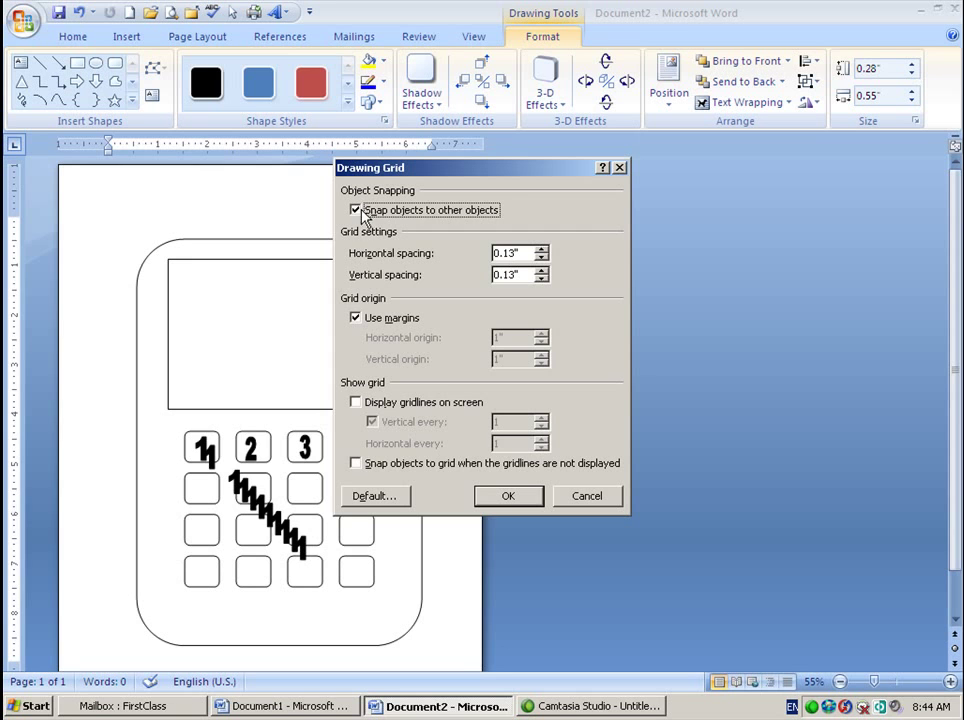
left_click(514, 498)
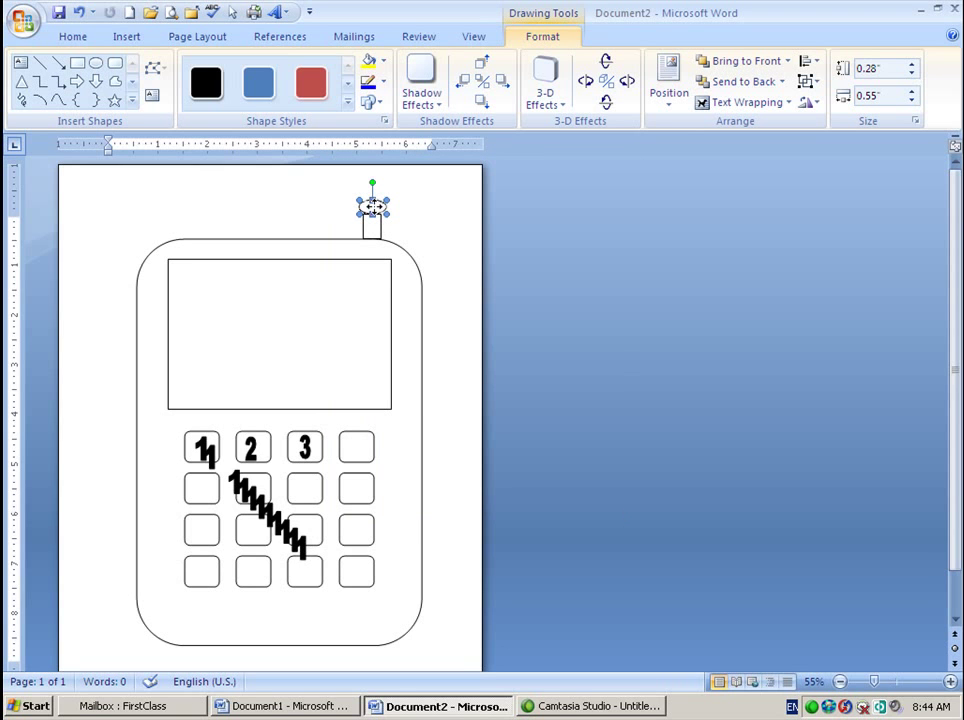
- Move the antenna's ellipse slightly down so that it overlaps the upper end of the antenna rectangle
left_click_drag(372, 206, 371, 206)
key("Down")
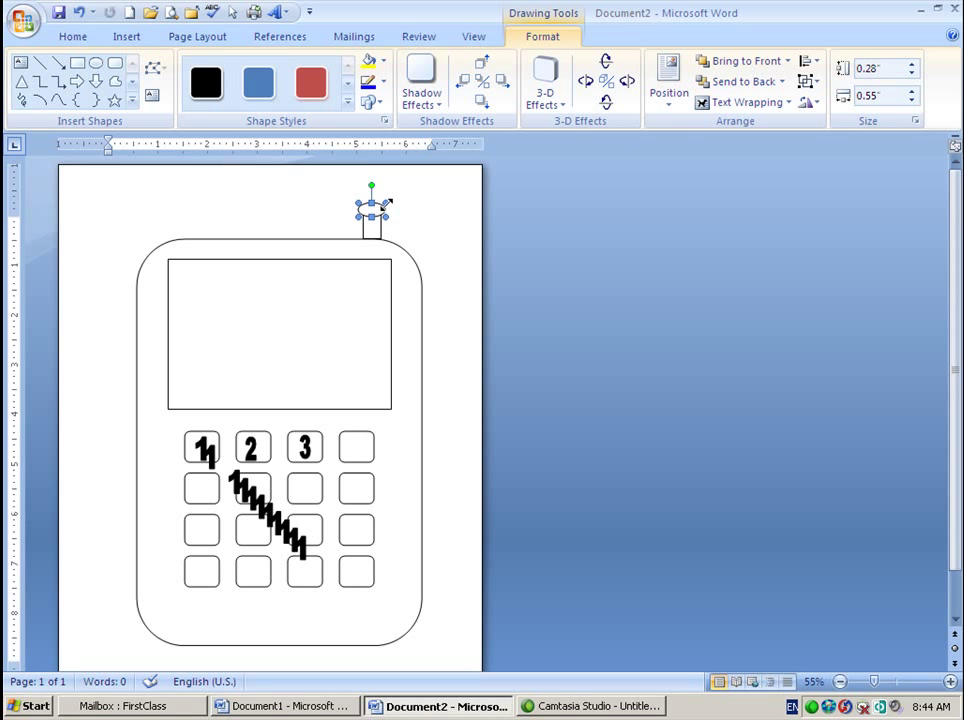
left_click(408, 209)
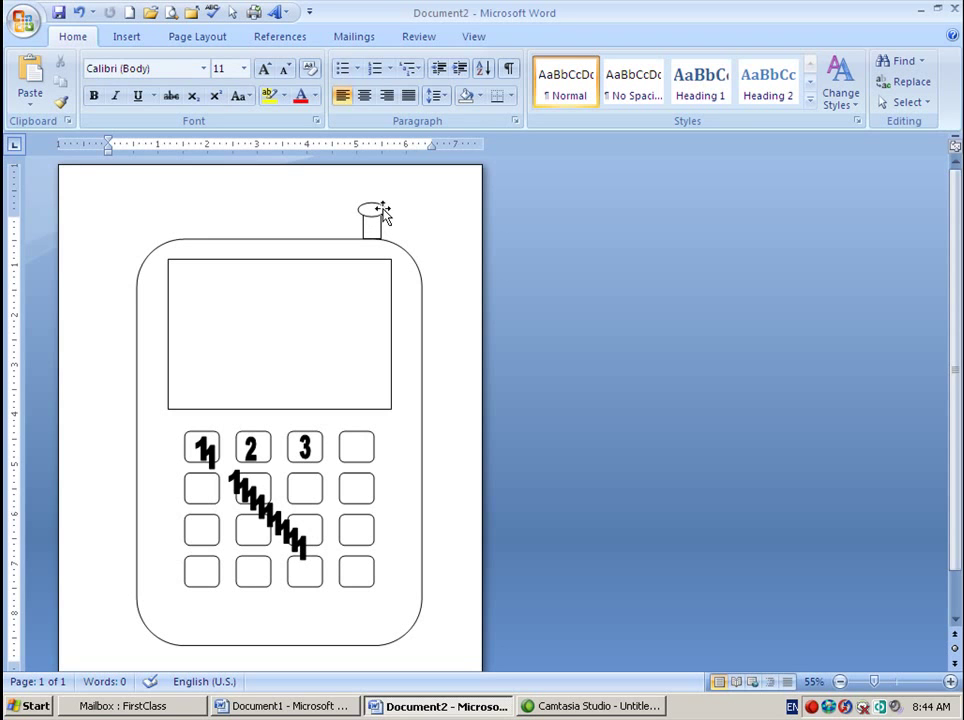
left_click(374, 213)
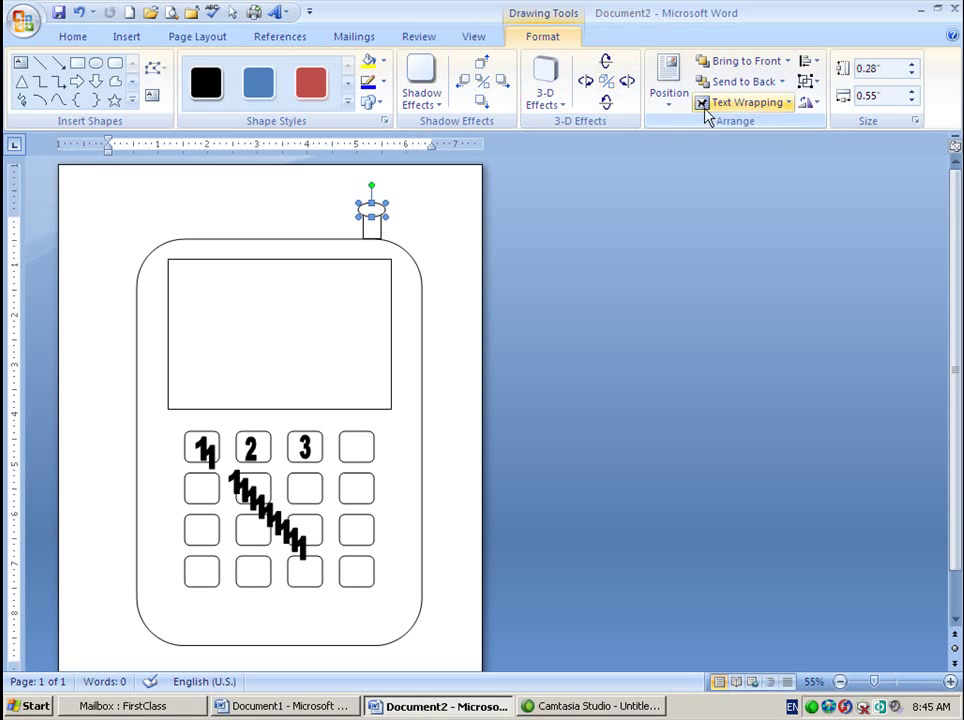
left_click(815, 64)
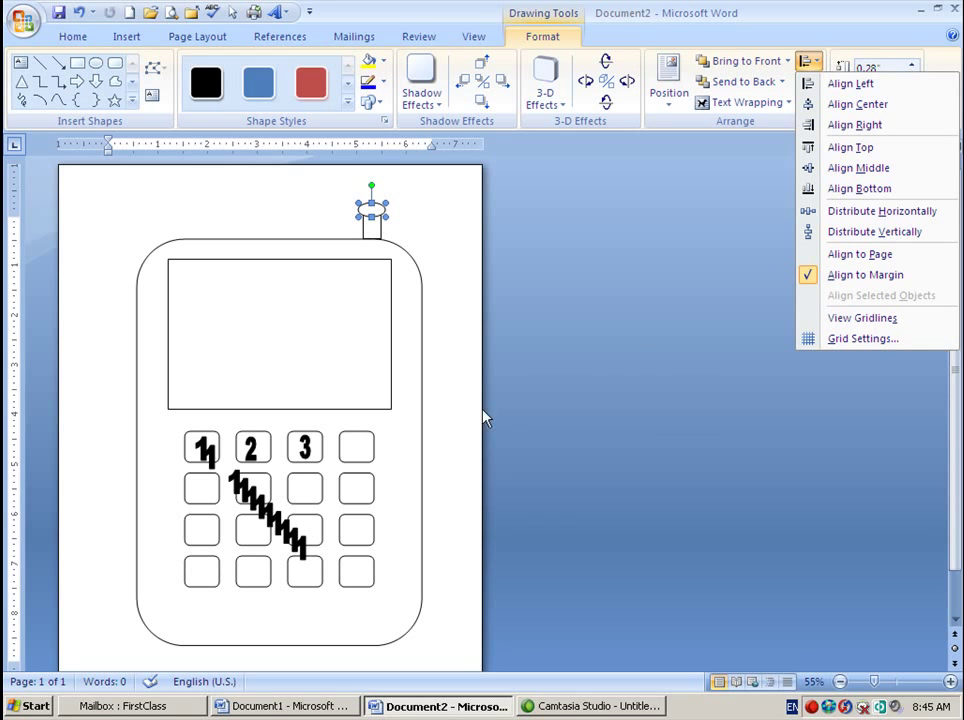
left_click(450, 402)
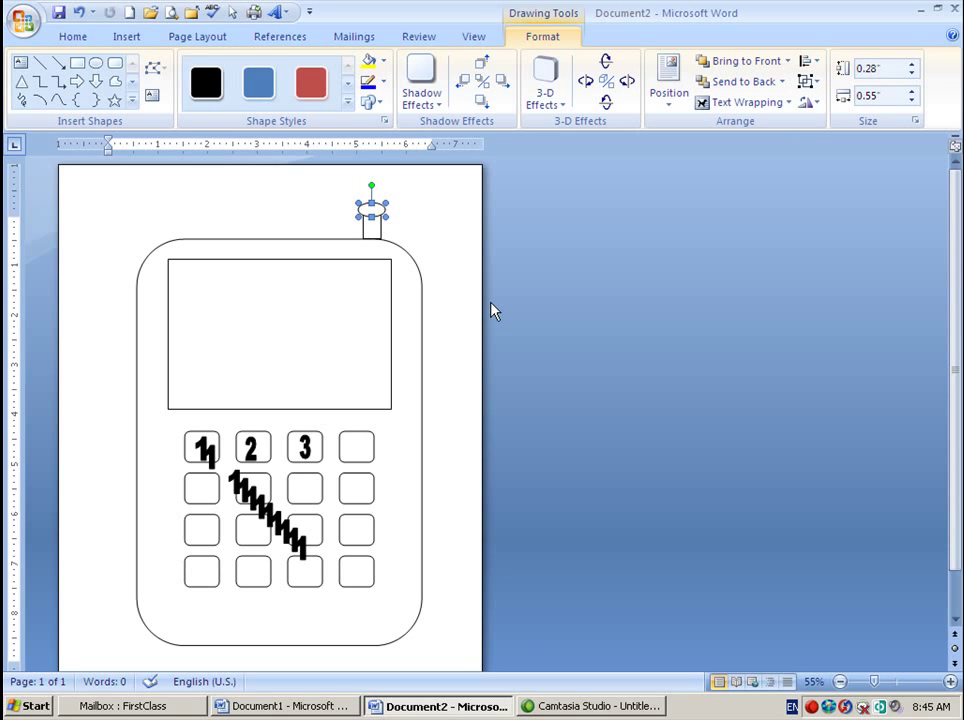